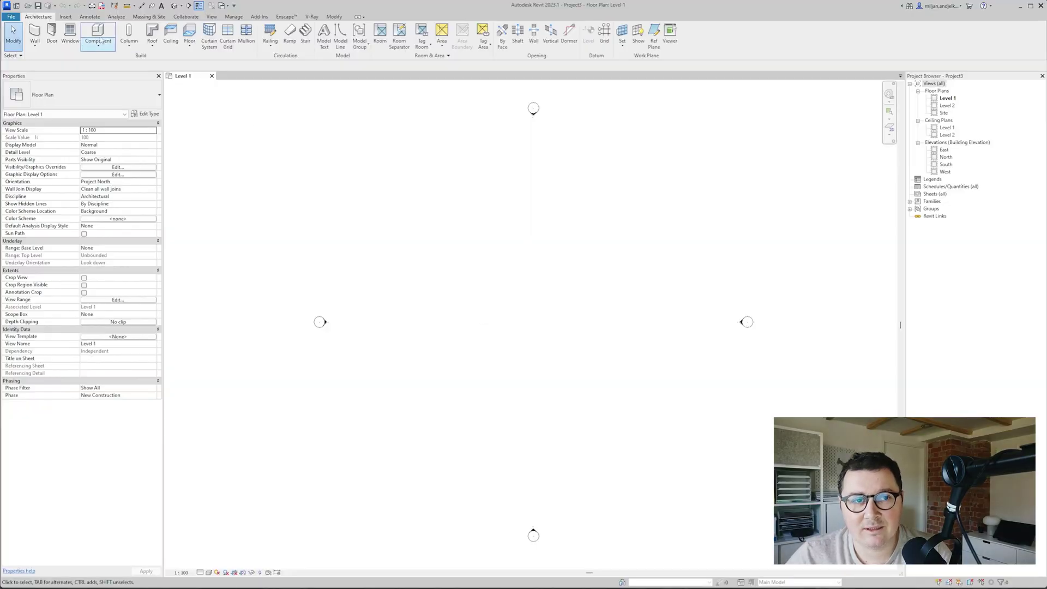
Step: Link the image koyoen-plan-english-002-28.jpg and place it near the centre of the Level 1 floor plan
left_click(66, 17)
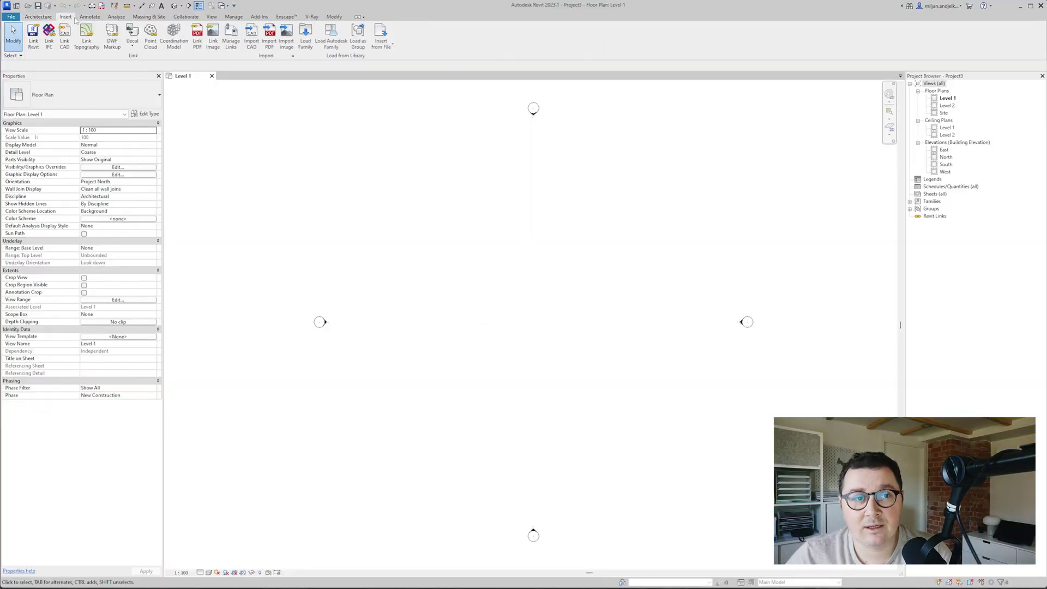
left_click(213, 41)
left_click(511, 163)
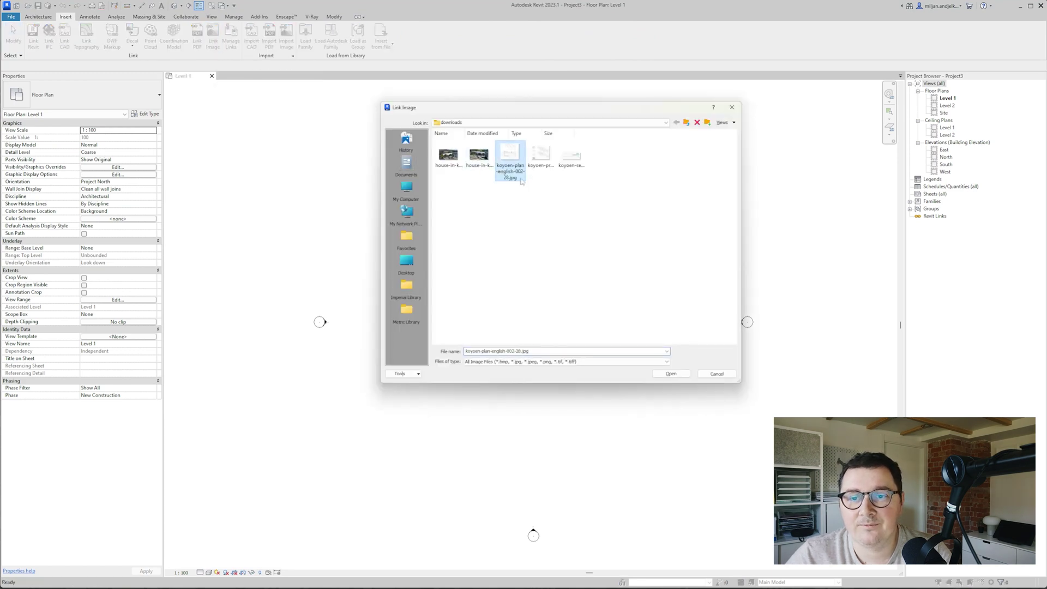
left_click(671, 374)
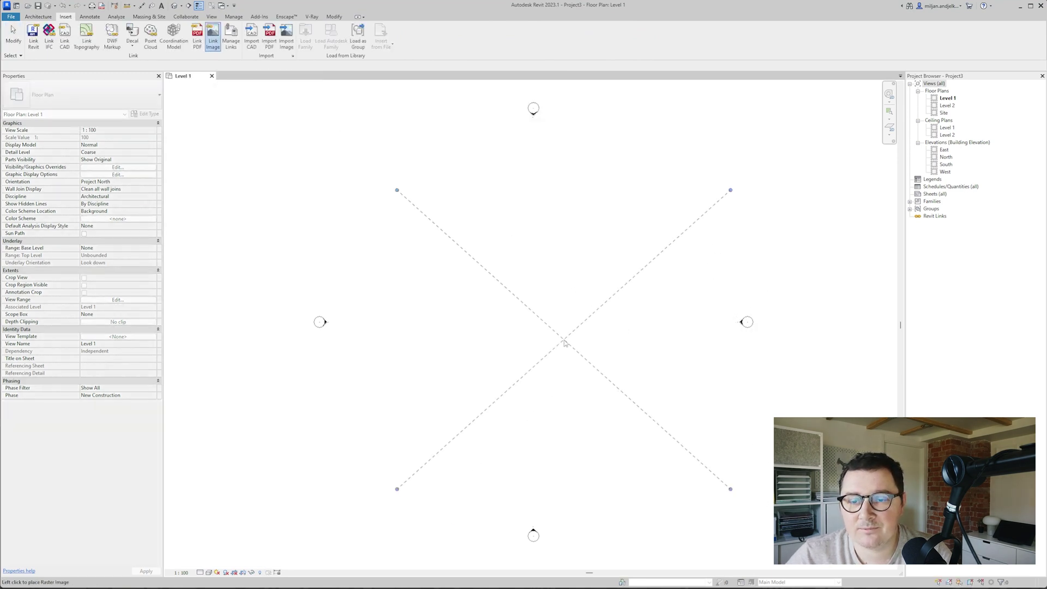
left_click(548, 344)
Step: Scale the linked plan image graphically so that one bay of its bottom dimension string matches the labelled 2,425
scroll(462, 357, "up", 5)
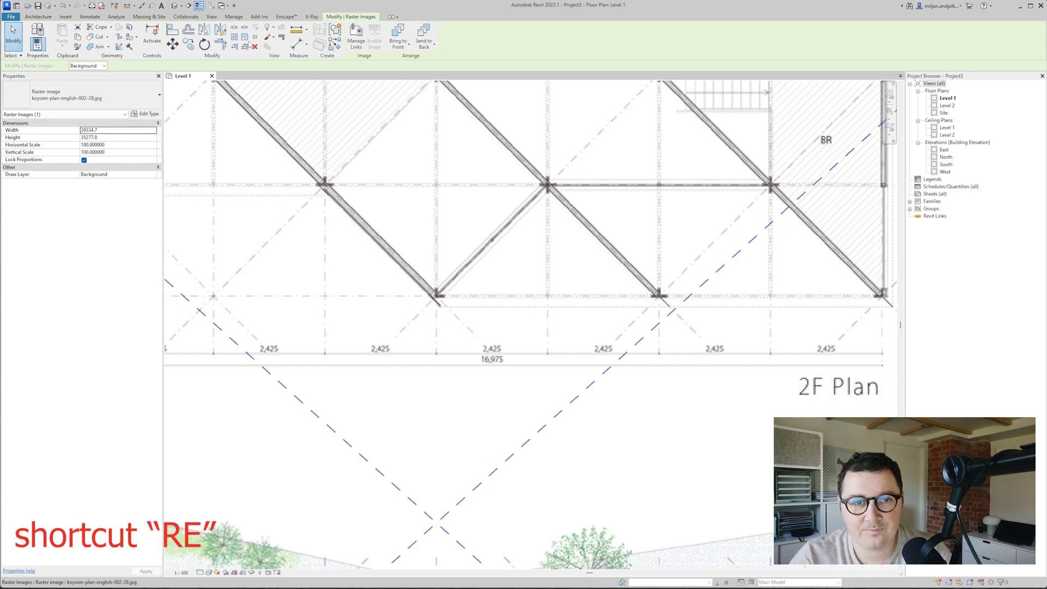
key("r")
key("e")
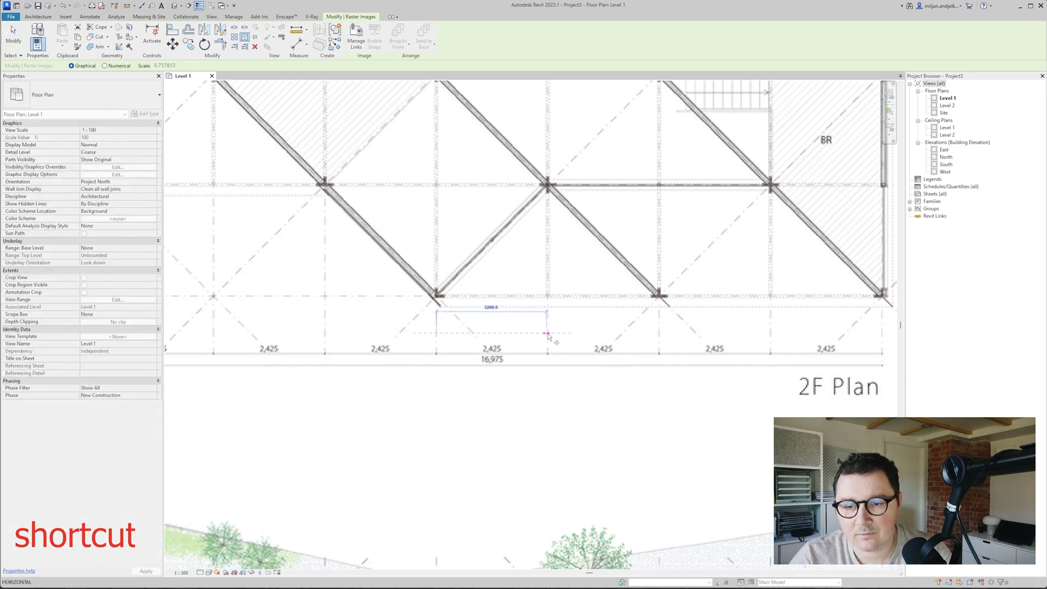
scroll(547, 332, "up", 3)
left_click(511, 332)
scroll(510, 316, "down", 5)
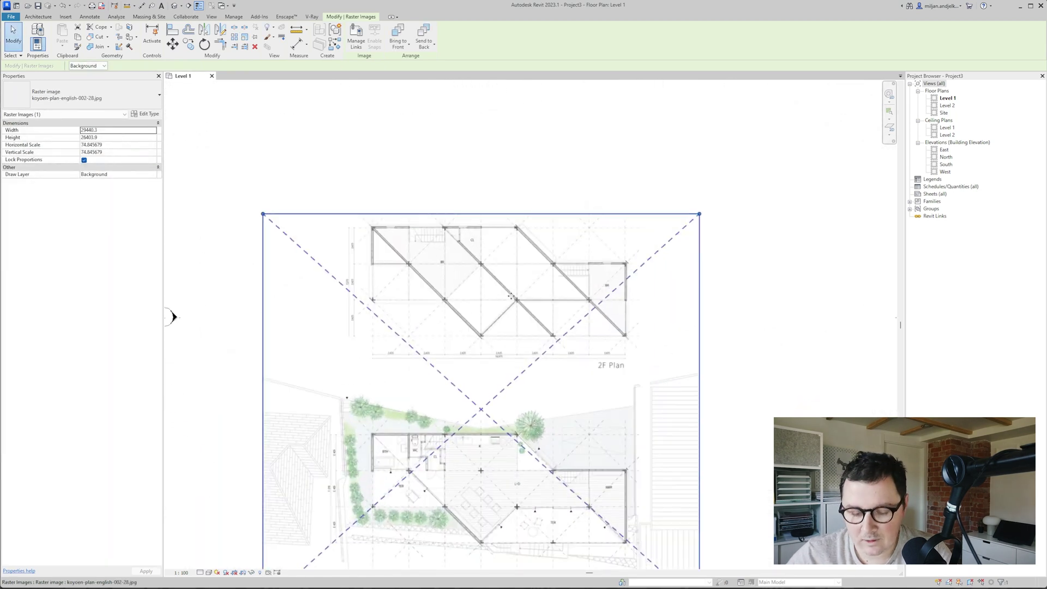
Step: Draw a 45° reference plane rising to the right through the top-left column of the 2F plan
scroll(508, 296, "up", 3)
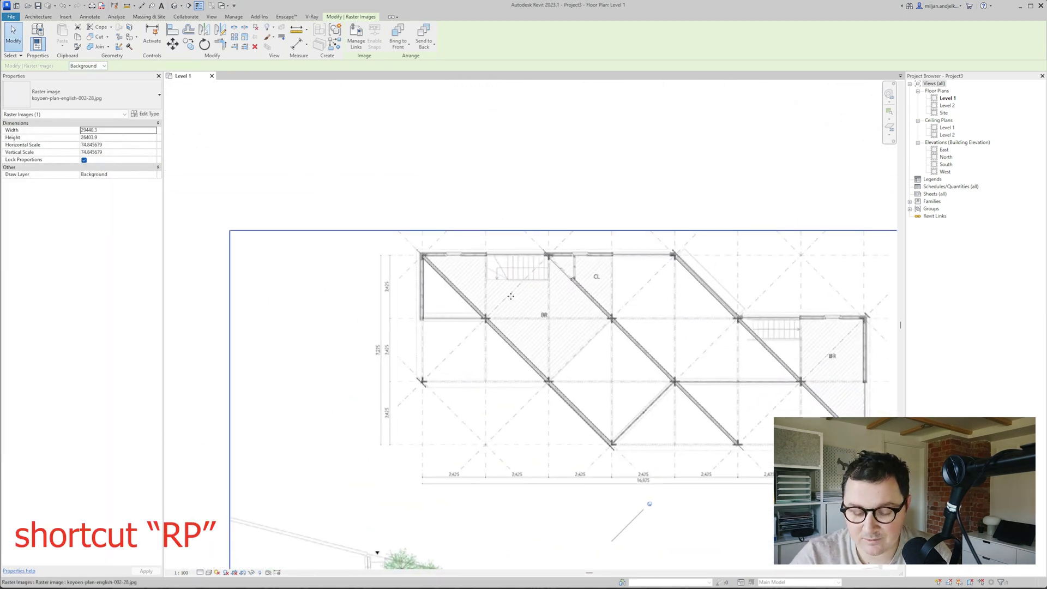
key("r")
key("p")
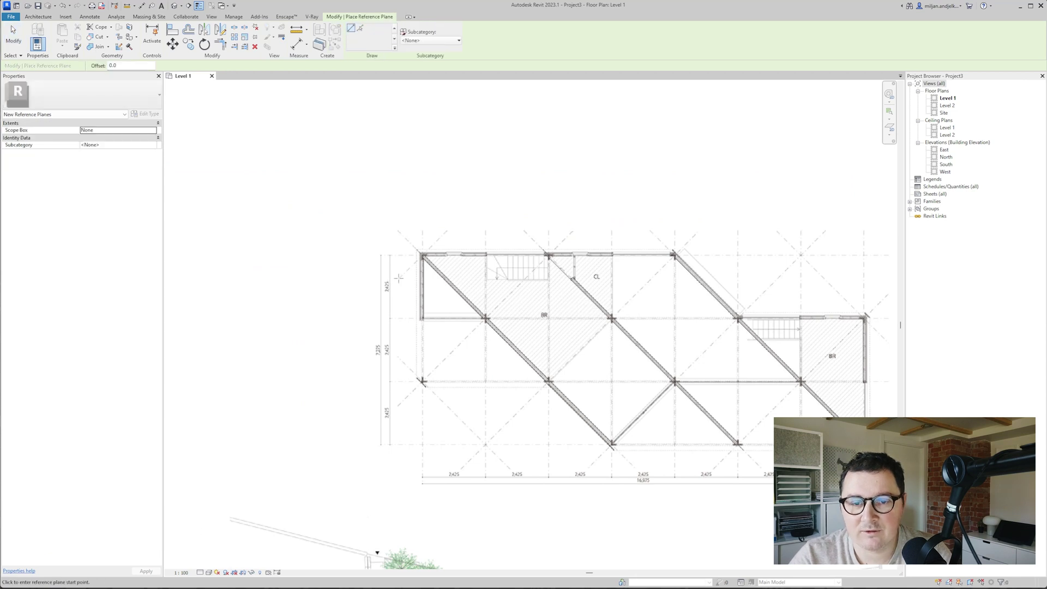
left_click(399, 278)
left_click(564, 115)
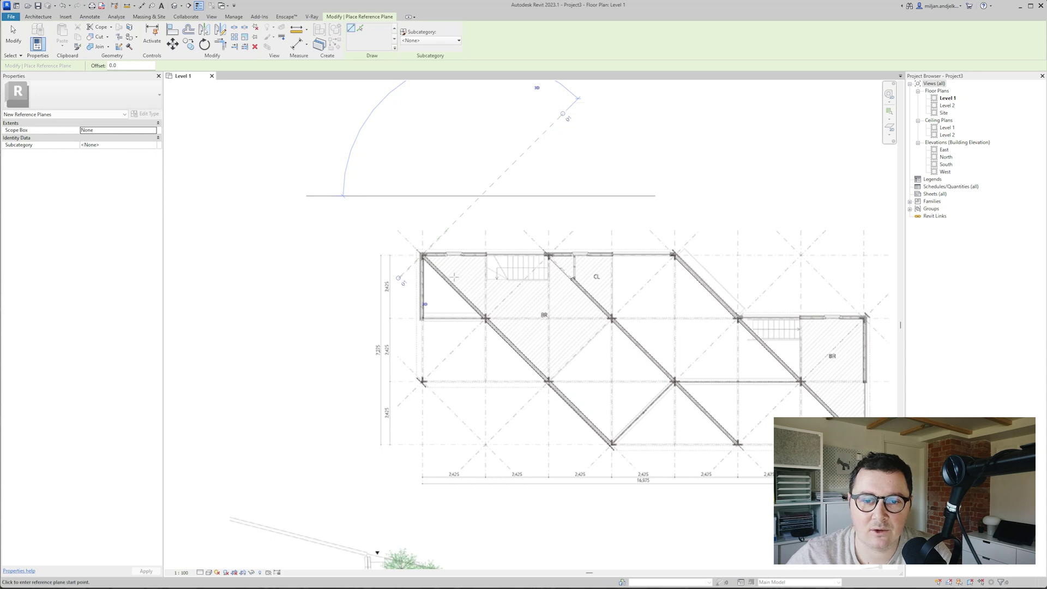
Step: Copy the diagonal reference plane several times across the 2F plan at 3450 spacing, following the dashed diagonals
scroll(448, 279, "up", 2)
left_click(15, 43)
left_click_drag(458, 204, 466, 364, "ctrl")
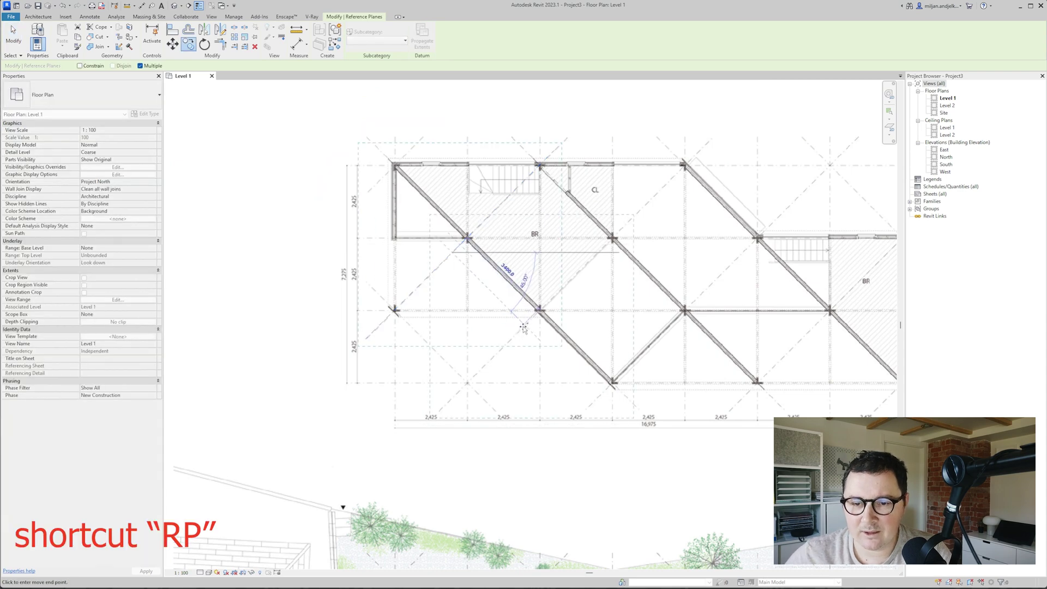
scroll(523, 325, "up", 3)
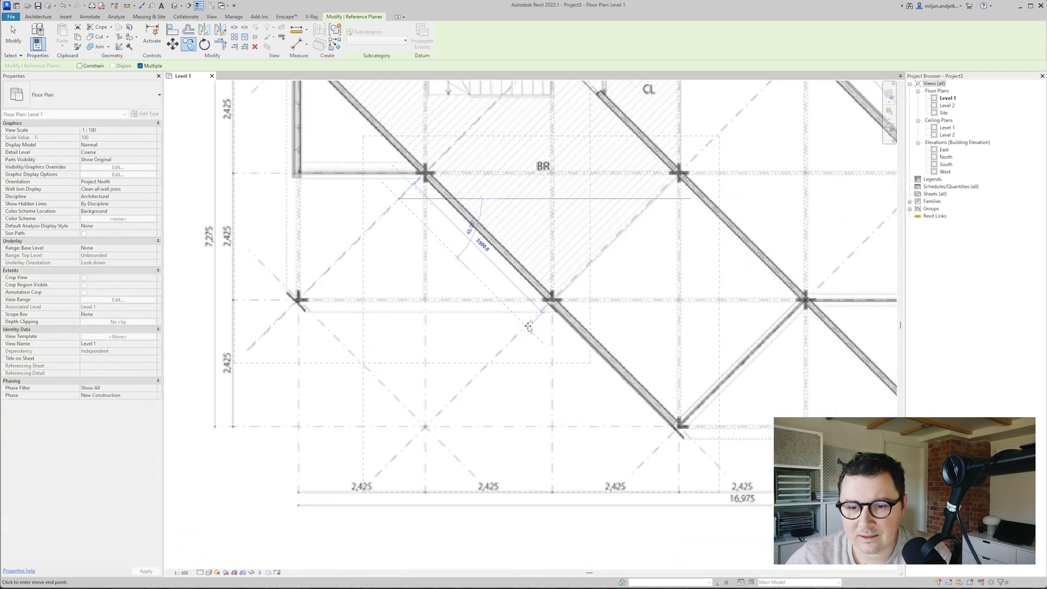
scroll(529, 326, "up", 3)
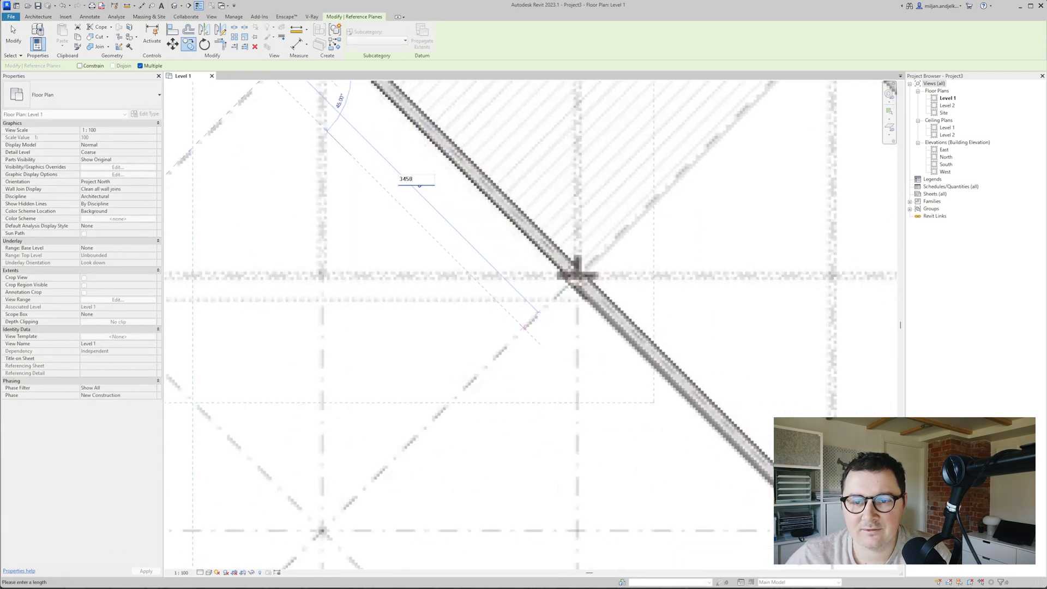
scroll(525, 327, "down", 5)
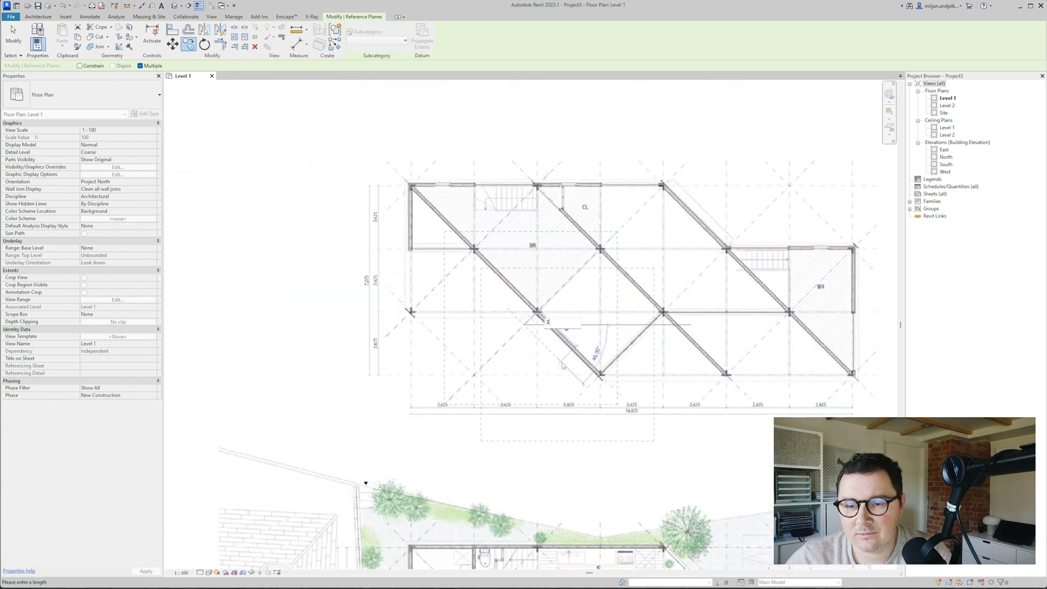
key("Return")
type("3450")
key("Return")
middle_click_drag(648, 453, 646, 430)
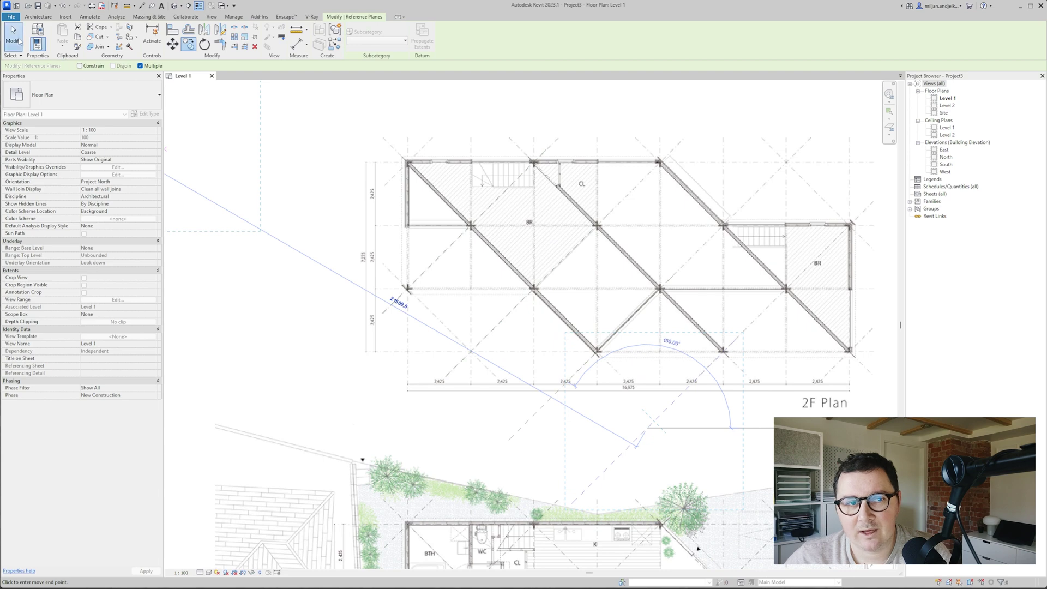
left_click(19, 41)
left_click(423, 274)
left_click(442, 300)
scroll(453, 308, "down", 2)
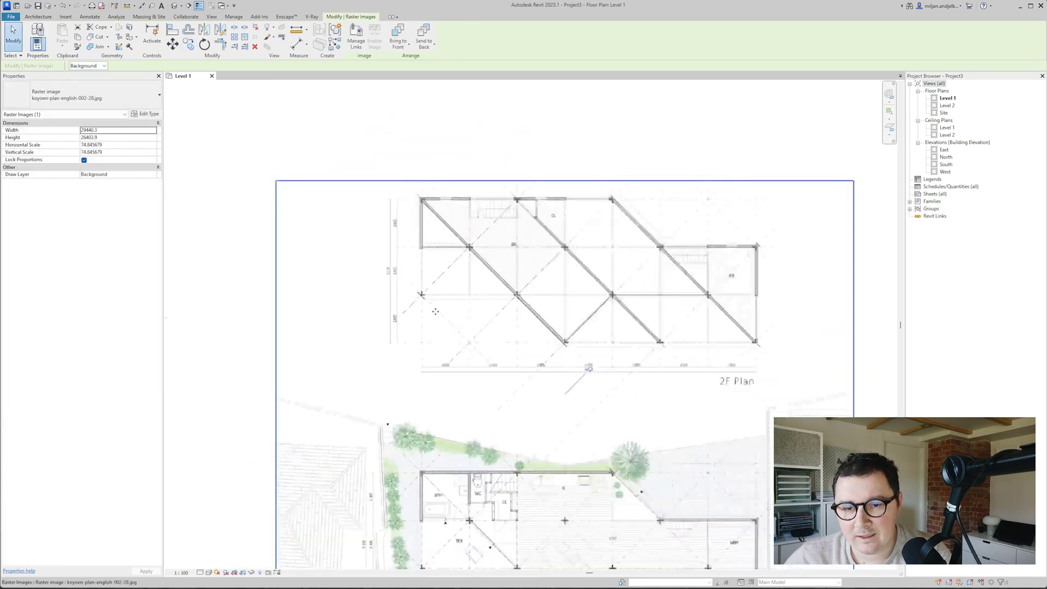
scroll(439, 314, "up", 2)
middle_click_drag(434, 312, 440, 332)
scroll(440, 331, "down", 1)
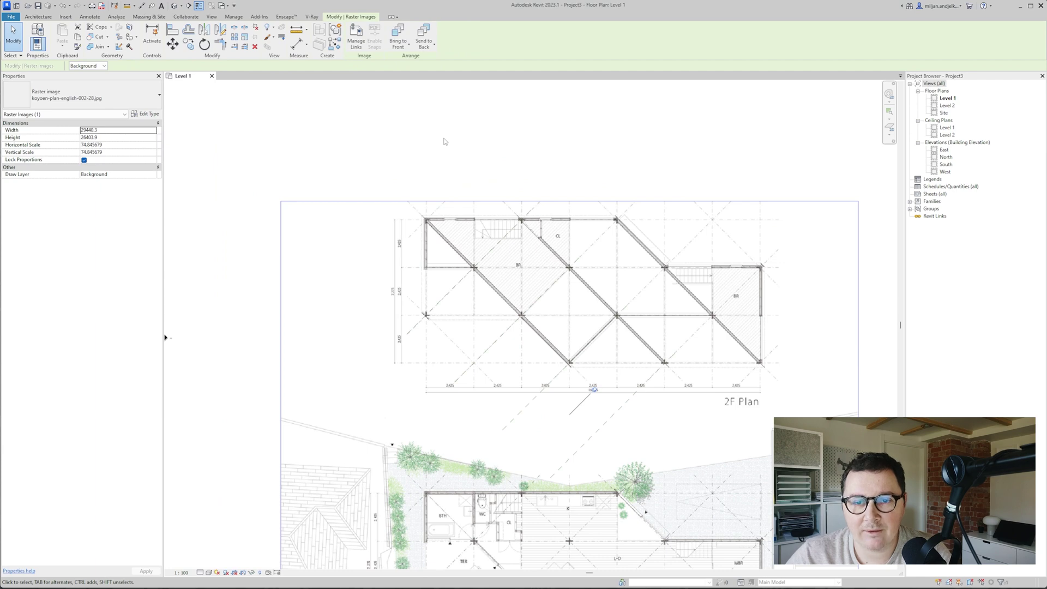
Step: Draw the first 45° grid line through the plan's lower-left column, bubble at its upper end, and extend its lower end past the 2F plan
key("Escape")
key("g")
key("r")
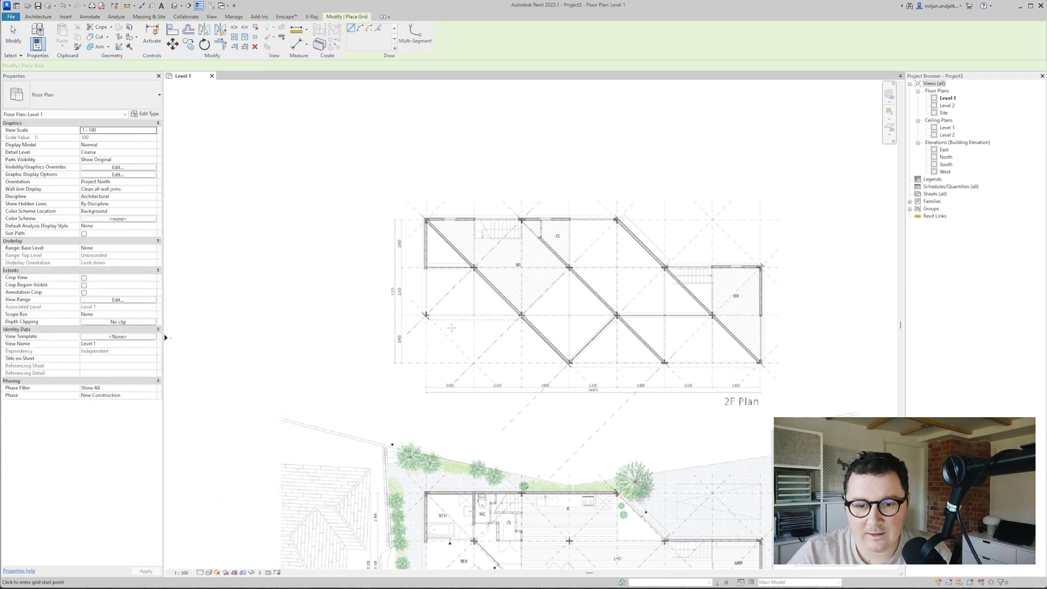
scroll(488, 353, "up", 2)
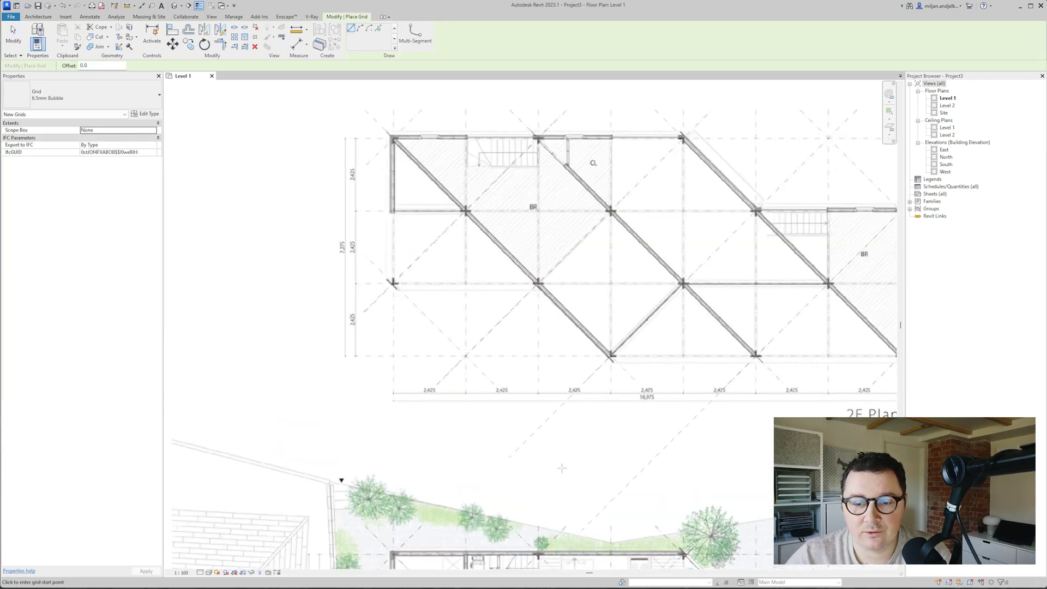
left_click(487, 377)
left_click(289, 181)
key("Escape")
scroll(327, 214, "down", 1)
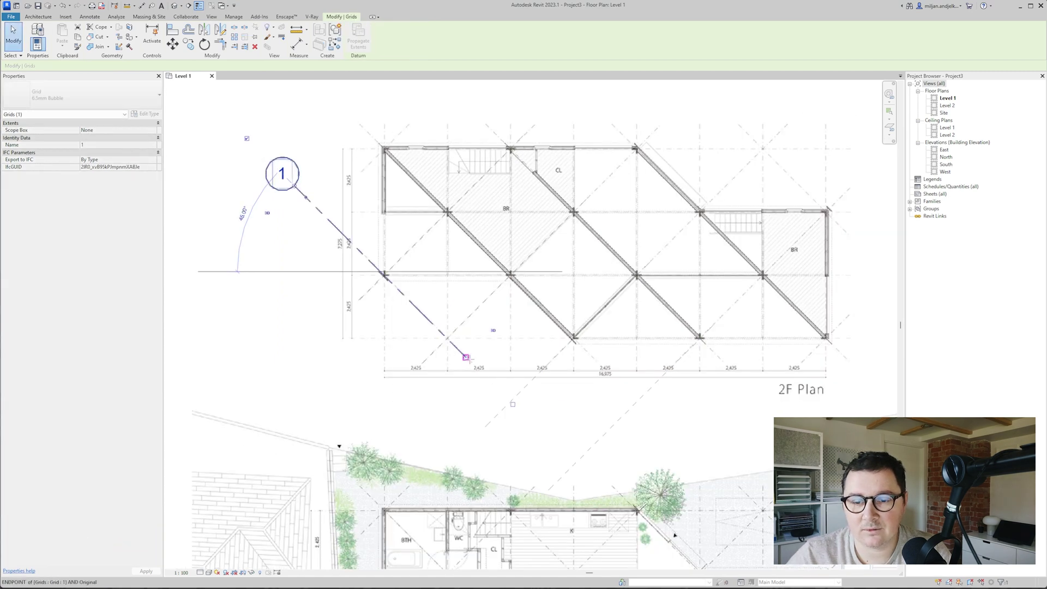
left_click_drag(468, 358, 605, 497)
left_click(505, 398)
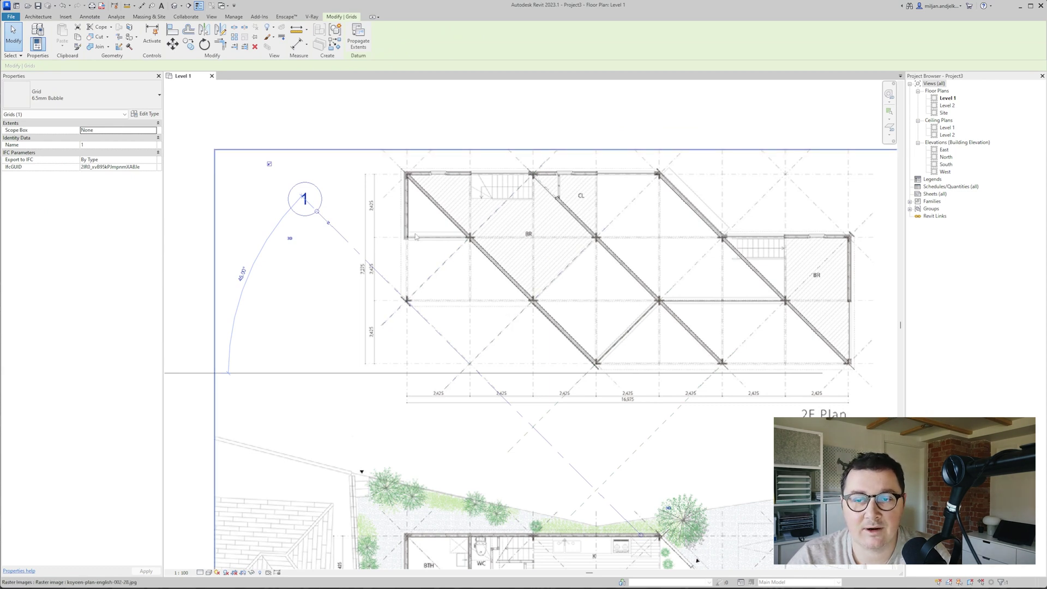
Step: Copy grid 1 four times toward the upper right at 3430 spacing to make grids 2 to 5
middle_click_drag(415, 236, 407, 249)
key("c")
key("o")
left_click(333, 246)
type("3430")
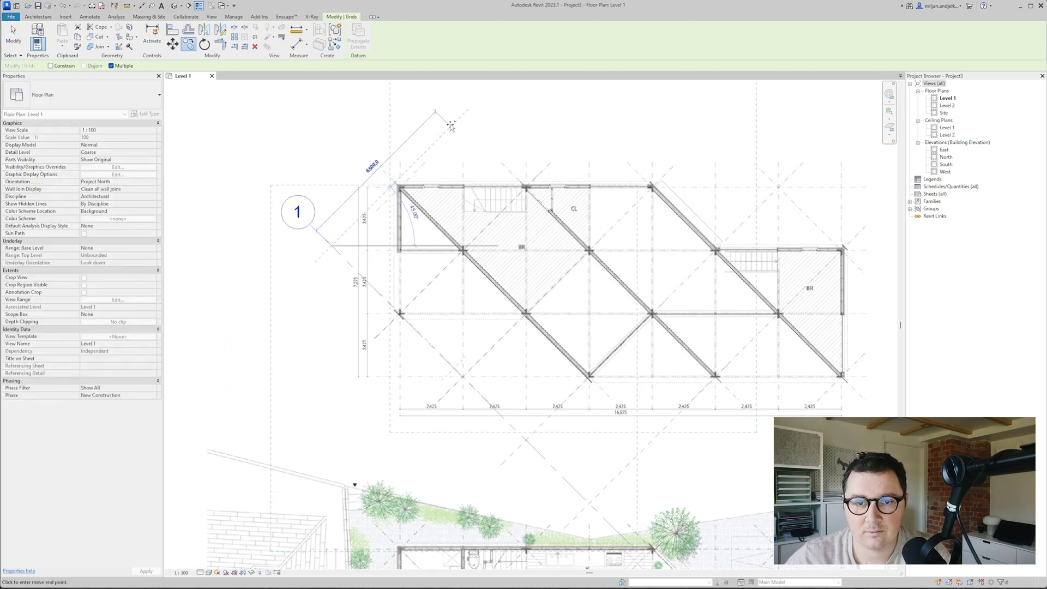
key("Return")
middle_click_drag(455, 128, 414, 217)
left_click(404, 187)
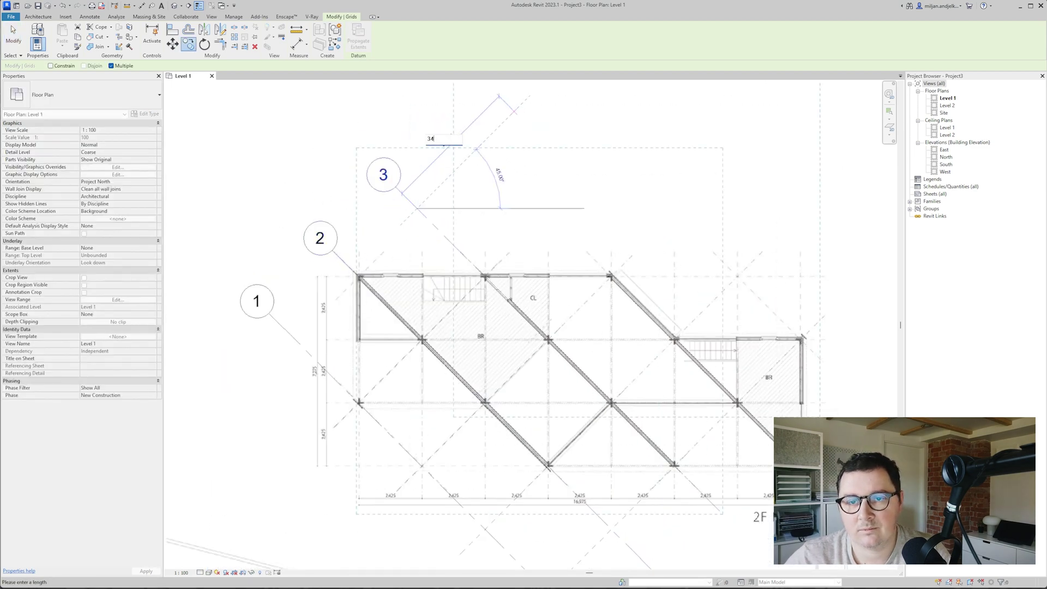
left_click(467, 125)
middle_click_drag(535, 91, 490, 195)
type("3430")
key("Return")
scroll(539, 151, "down", 4)
key("Escape")
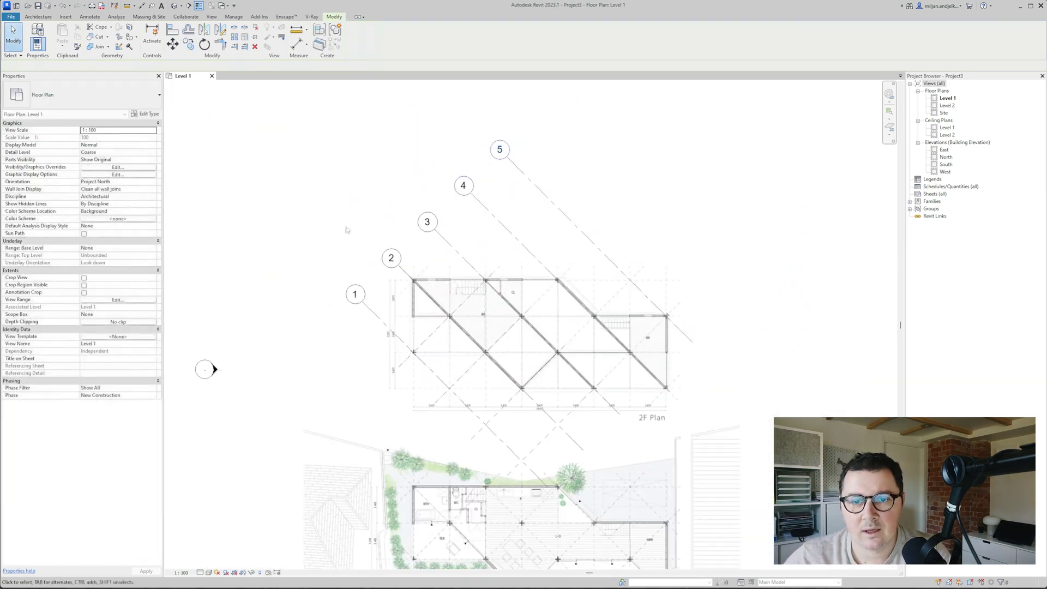
Step: Draw a diagonal building section across the grid lines, from just above the ground-floor plan to beyond the 2F plan's upper-right corner
scroll(469, 306, "up", 2)
middle_click_drag(469, 307, 453, 198)
scroll(462, 233, "down", 1)
scroll(485, 257, "down", 1)
scroll(453, 209, "up", 1)
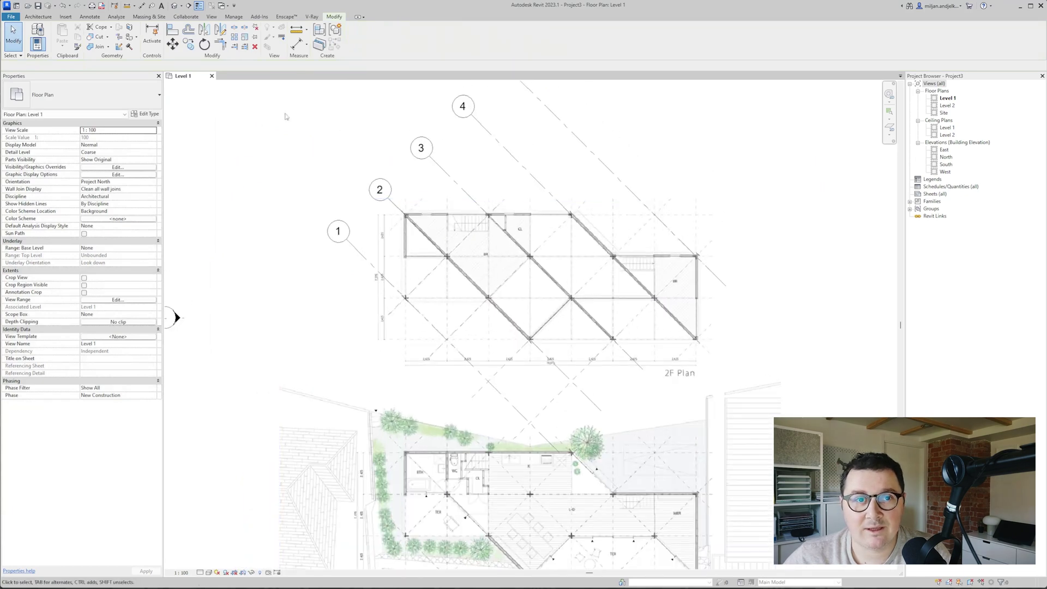
left_click(188, 6)
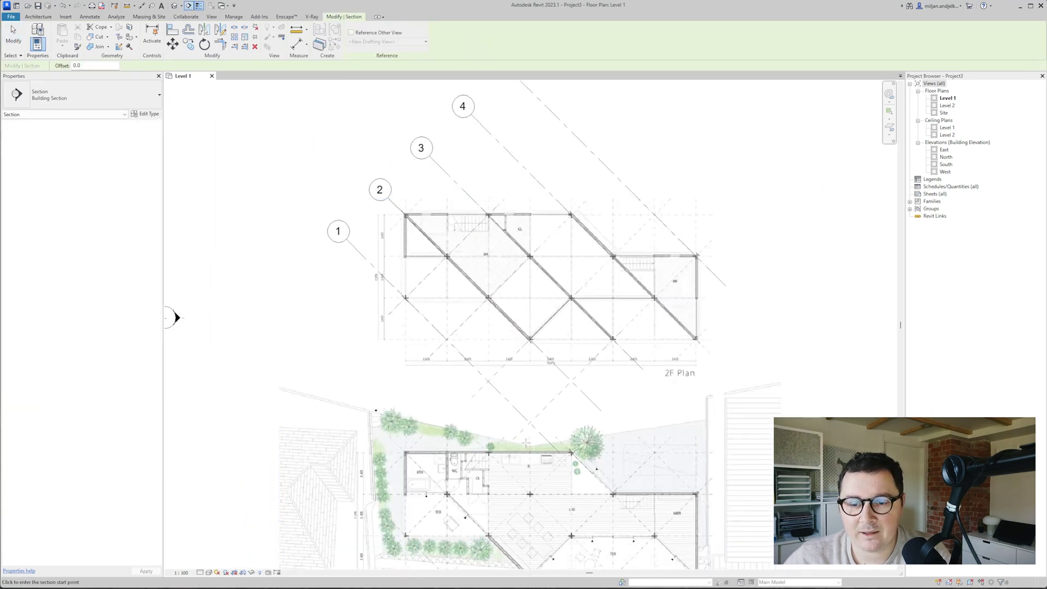
scroll(525, 443, "up", 2)
left_click(516, 449)
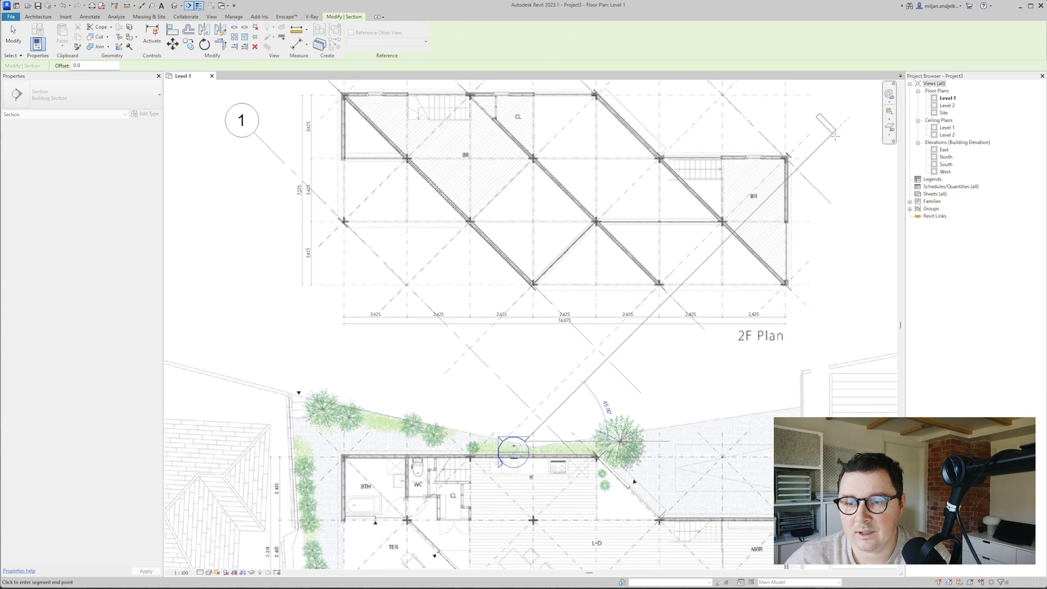
left_click(826, 129)
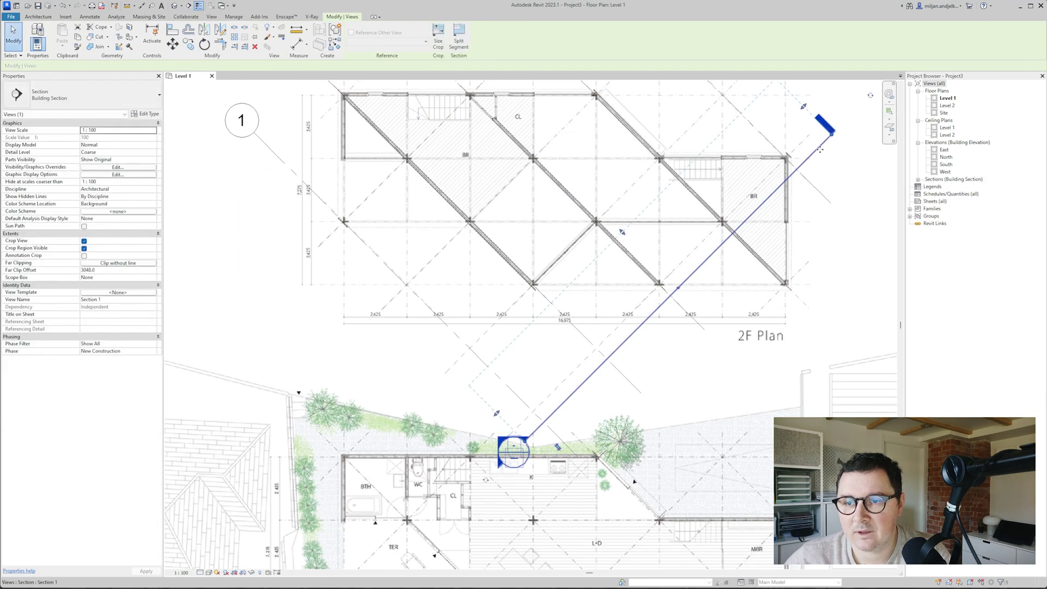
Step: Set the new section's far clipping to No clip
scroll(764, 324, "down", 2)
scroll(682, 271, "up", 1)
left_click(117, 263)
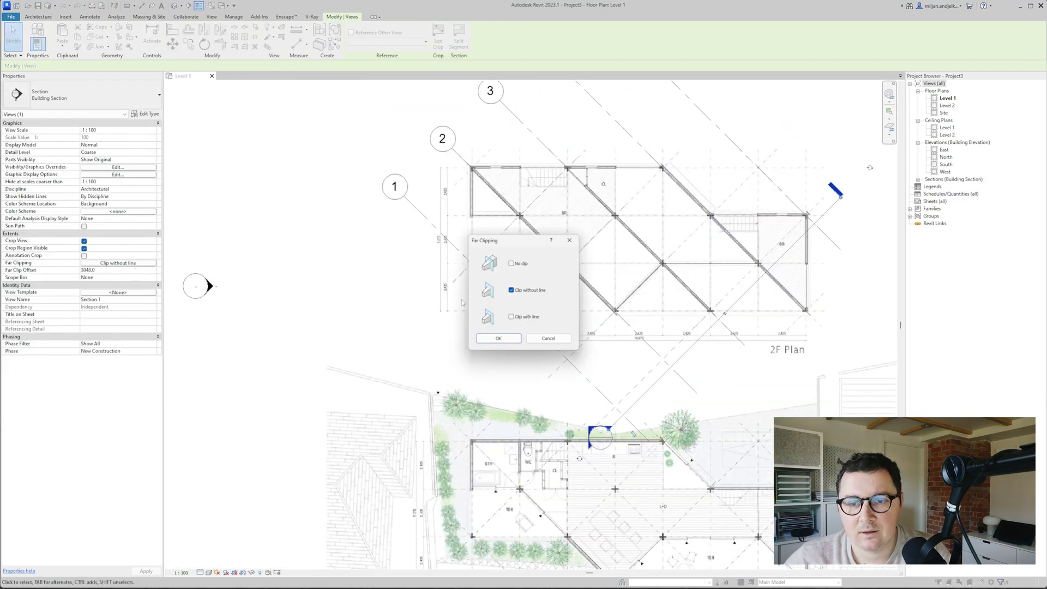
left_click(499, 339)
Step: Open the section's view and turn off its Crop View and Crop Region Visible settings
right_click(794, 243)
left_click(826, 263)
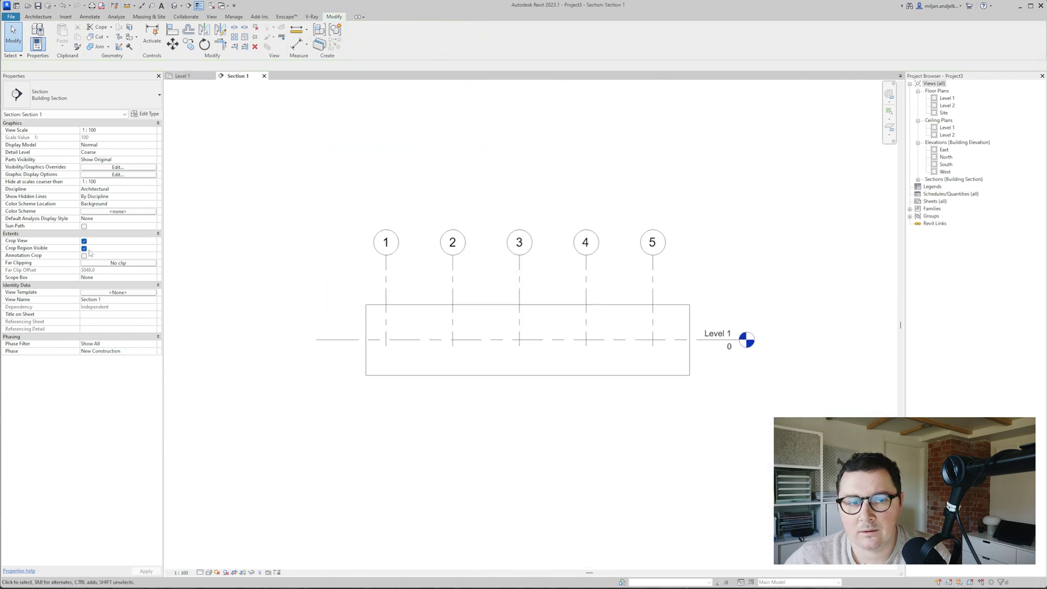
left_click(84, 248)
left_click(84, 240)
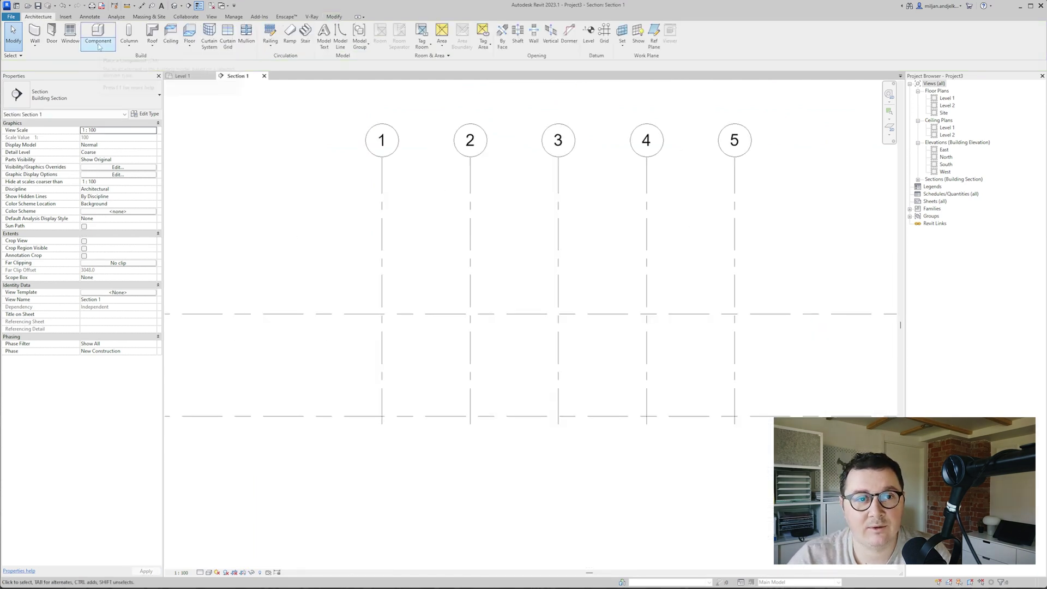
Step: Start a Roof by Extrusion on the work plane Reference Plane : 01 with Level 2 as its reference level
left_click(153, 46)
left_click(165, 74)
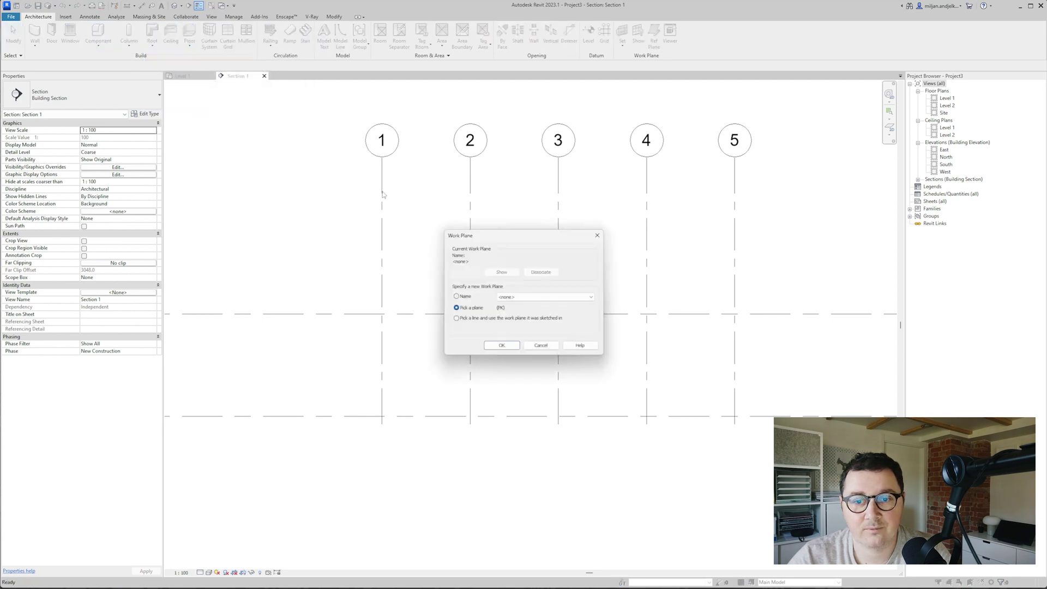
left_click(532, 296)
left_click(535, 338)
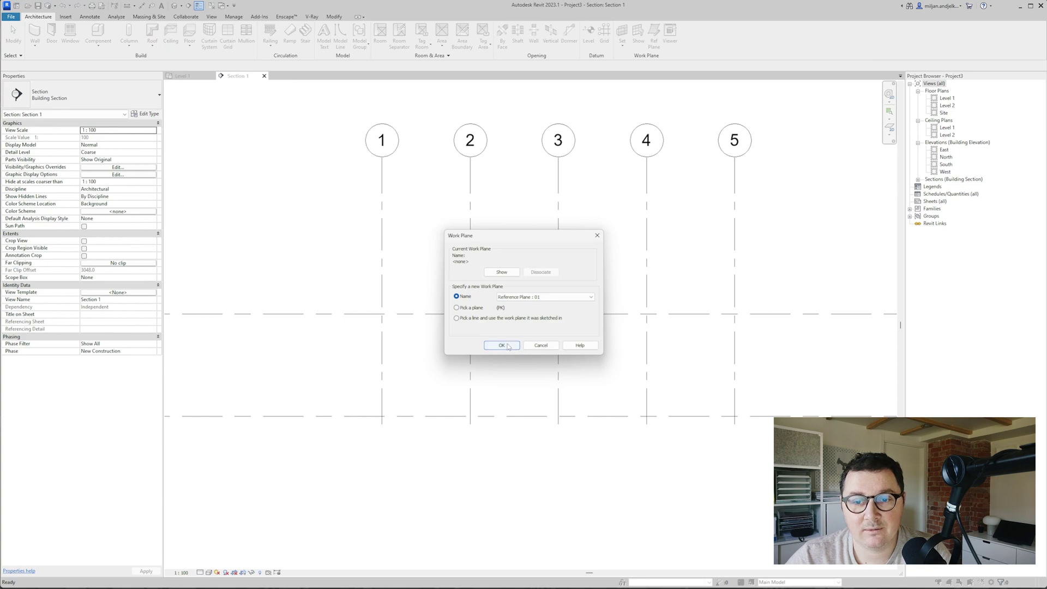
left_click(507, 346)
left_click(527, 312)
Step: Sketch a semicircular arc profile between grids 1 and 2 at Level 2 and finish the extruded roof
left_click(369, 37)
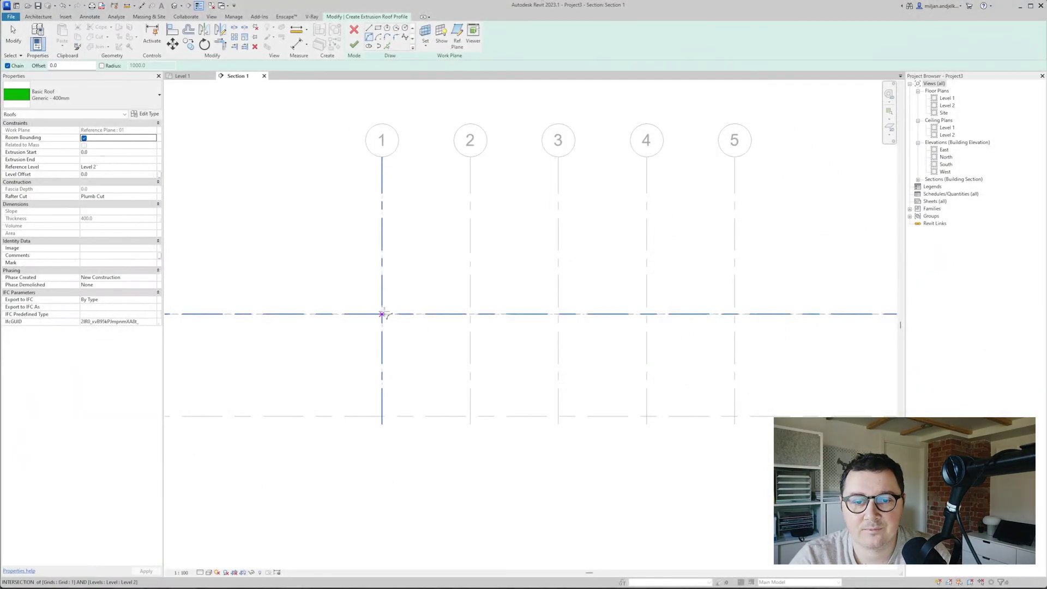
left_click(382, 314)
left_click(354, 44)
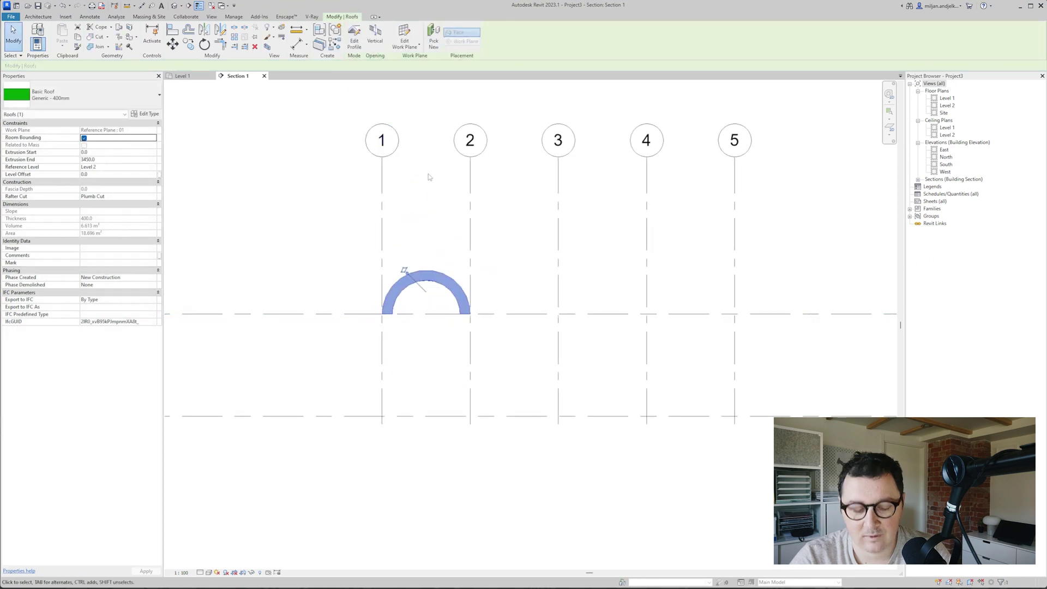
Step: Create a second extruded roof on Reference Plane : 02 at Level 2, with a semicircular arc profile between grids 2 and 3
left_click(526, 312)
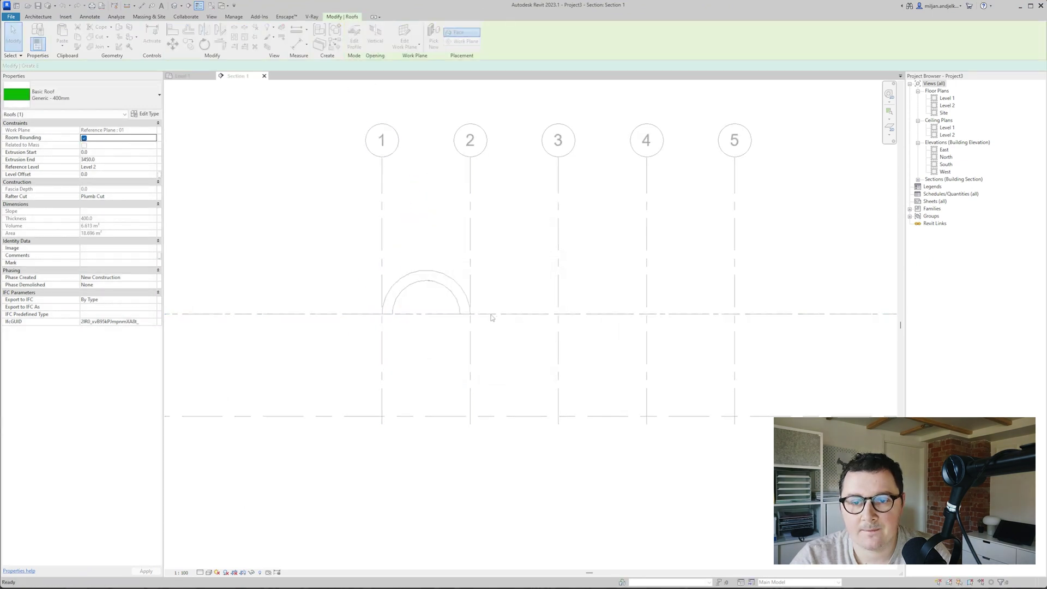
left_click(470, 314)
left_click(558, 313)
left_click(513, 271)
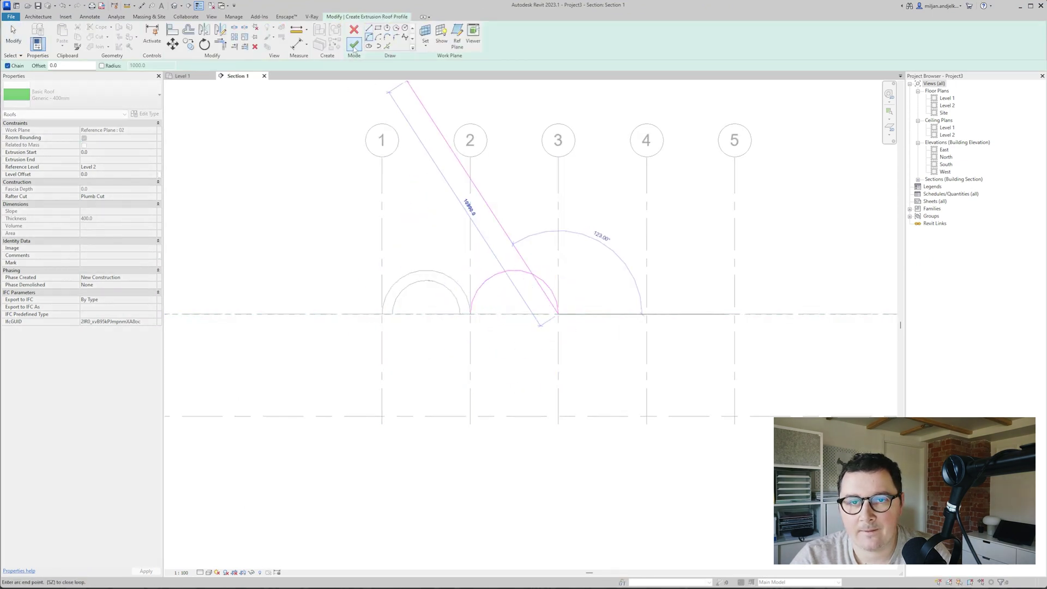
left_click(354, 44)
Step: Create a third extruded roof on Reference Plane : 03 at Level 2, with a semicircular arc profile between grids 3 and 4
key("Return")
left_click(512, 297)
left_click(520, 342)
left_click(503, 344)
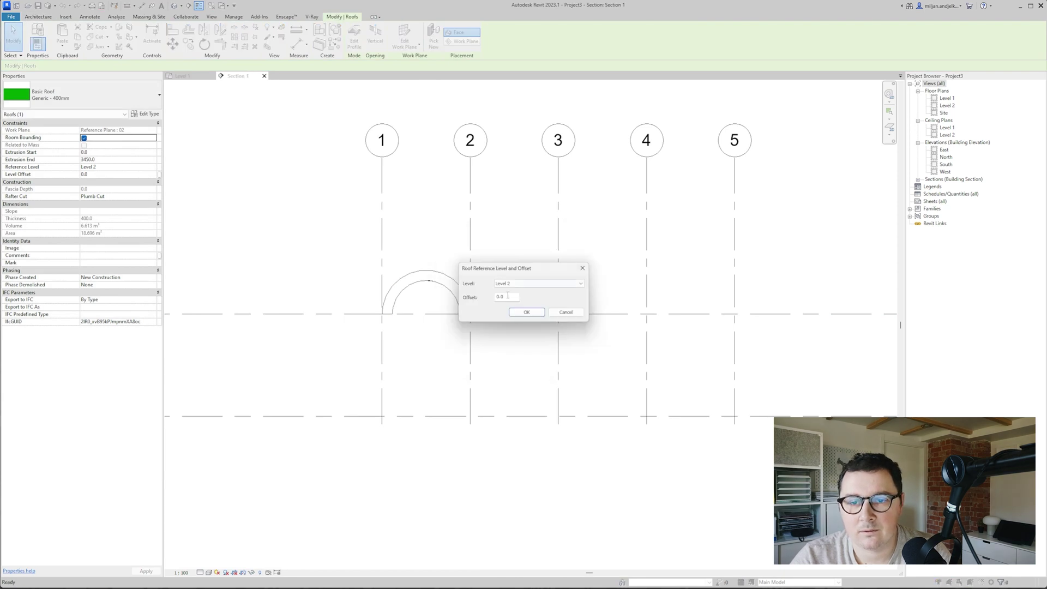
left_click(527, 312)
left_click(558, 313)
left_click(646, 314)
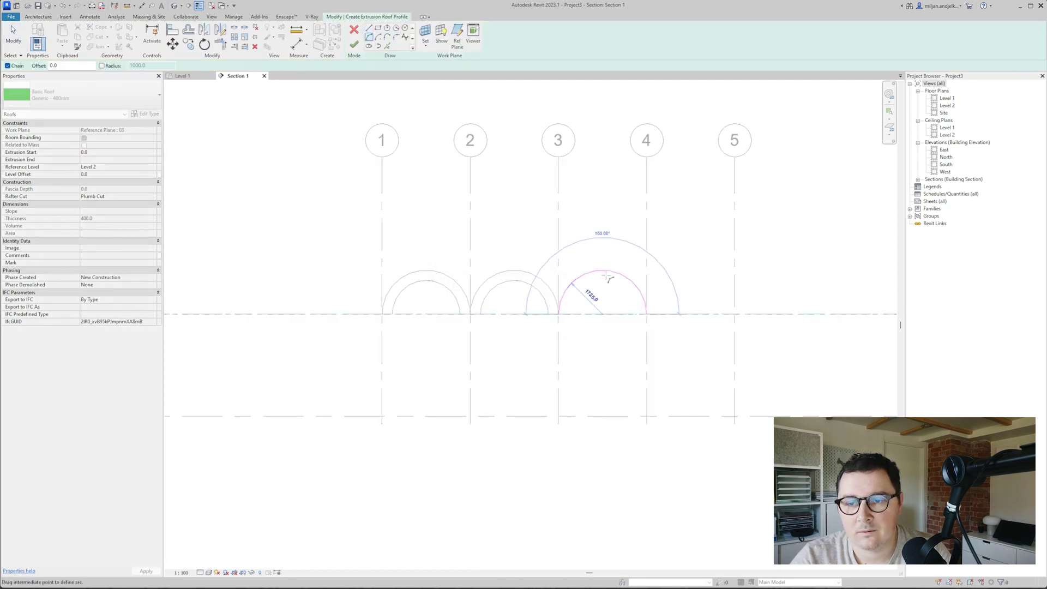
left_click(602, 271)
left_click(354, 45)
Step: Create a fourth extruded roof on Reference Plane : 04 at Level 2, with a semicircular arc profile between grids 4 and 5
middle_click_drag(656, 286, 499, 278)
key("Return")
left_click(512, 296)
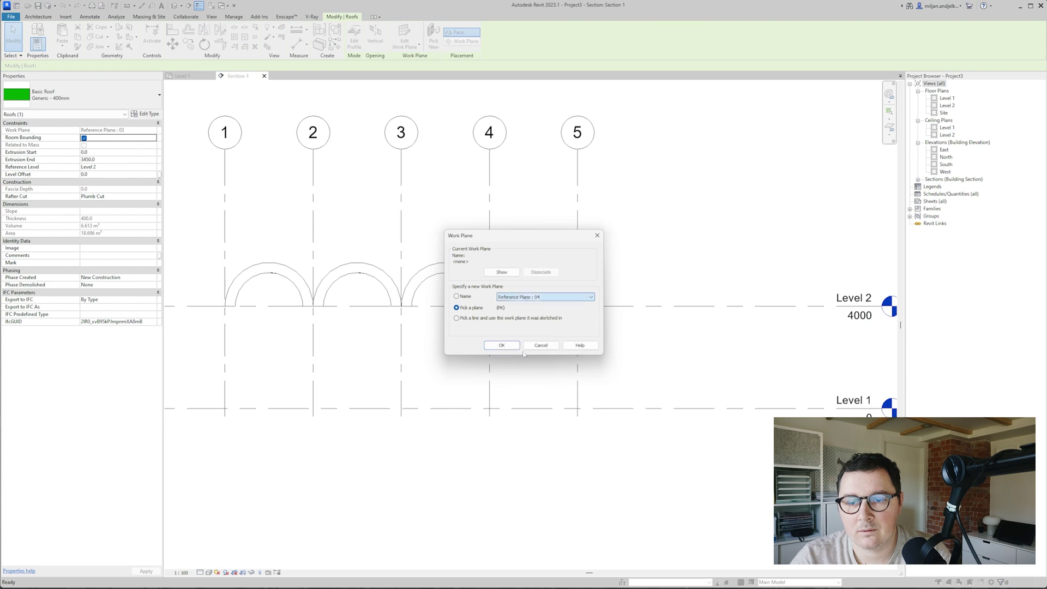
left_click(527, 352)
left_click(503, 345)
left_click(526, 312)
left_click(369, 36)
left_click(490, 307)
left_click(577, 306)
left_click(534, 263)
left_click(356, 45)
Step: Open the default 3D view and examine the four arched roofs from several angles
left_click(174, 5)
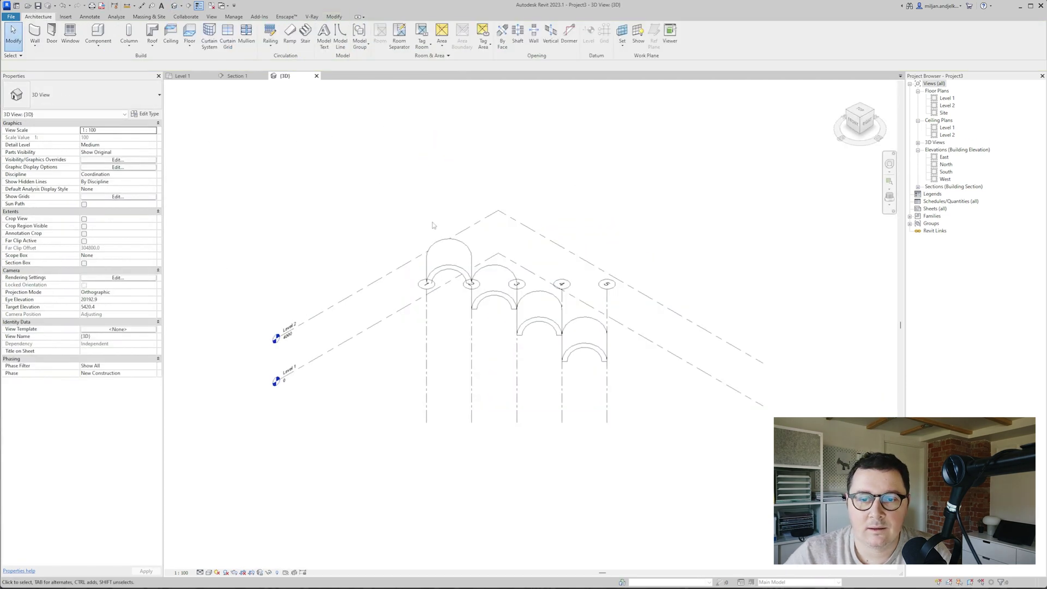
middle_click_drag(359, 247, 393, 254, "shift")
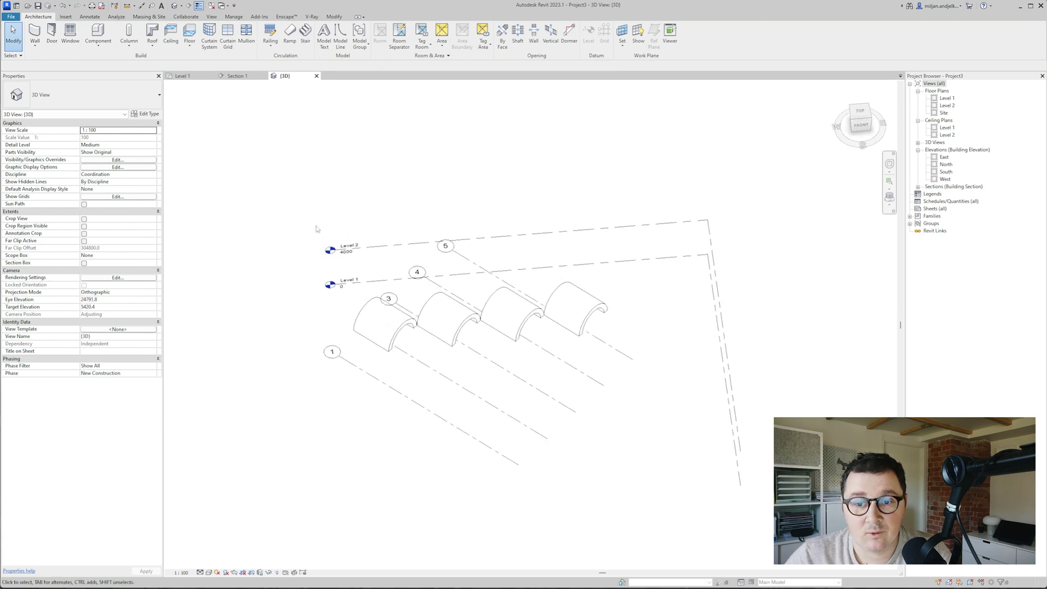
middle_click_drag(316, 229, 273, 161, "shift")
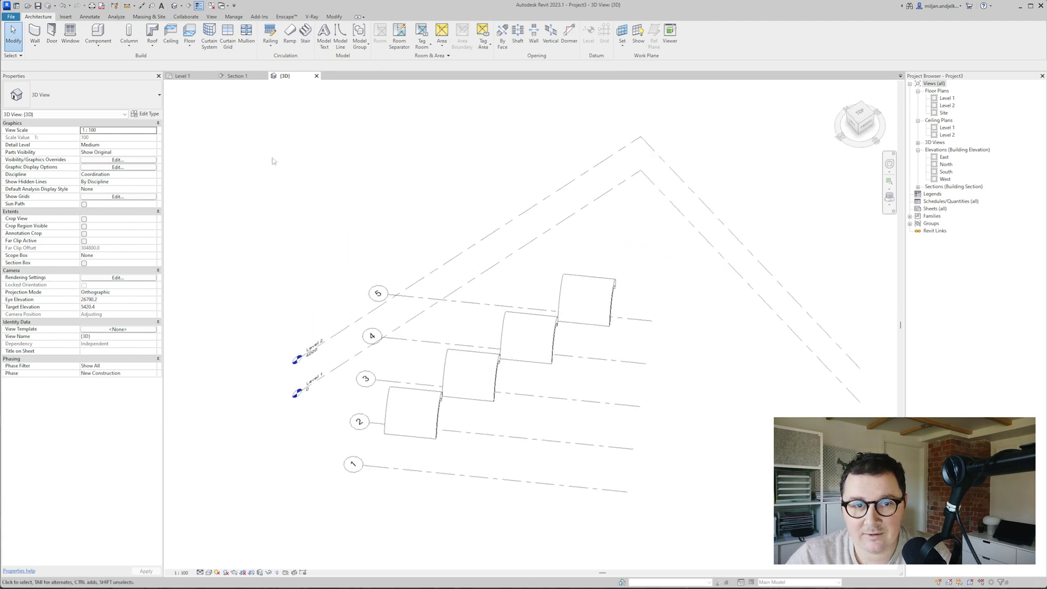
Step: Open the Level 2 floor plan and order its view right after Level 1
double_click(947, 106)
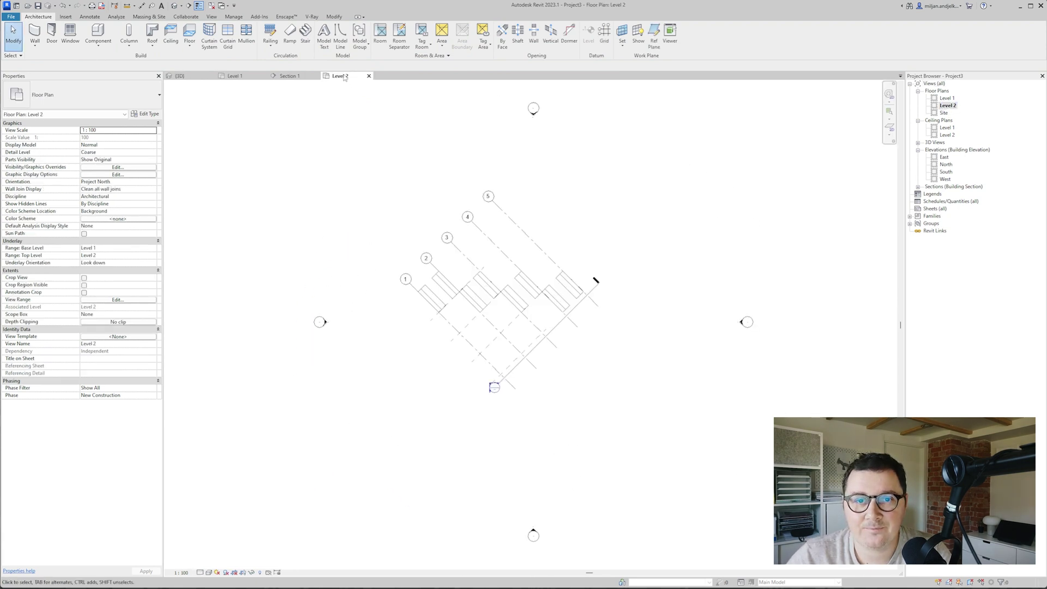
left_click_drag(344, 78, 312, 77)
scroll(539, 281, "up", 2)
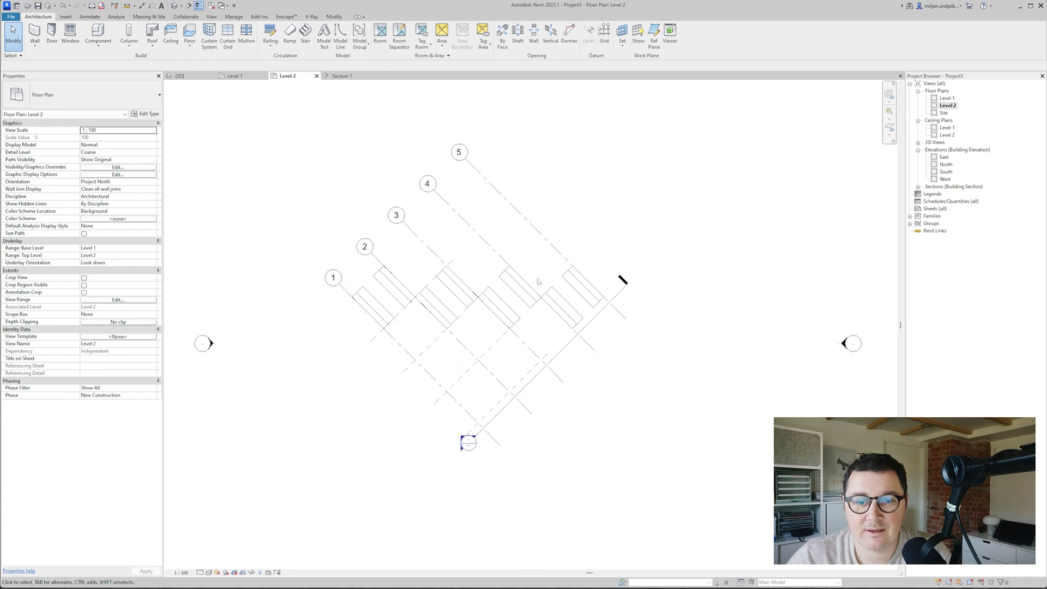
Step: Copy the raster plan image from the Level 1 plan and paste it into Level 2 aligned to the current view
left_click(243, 75)
middle_click_drag(492, 169, 443, 202)
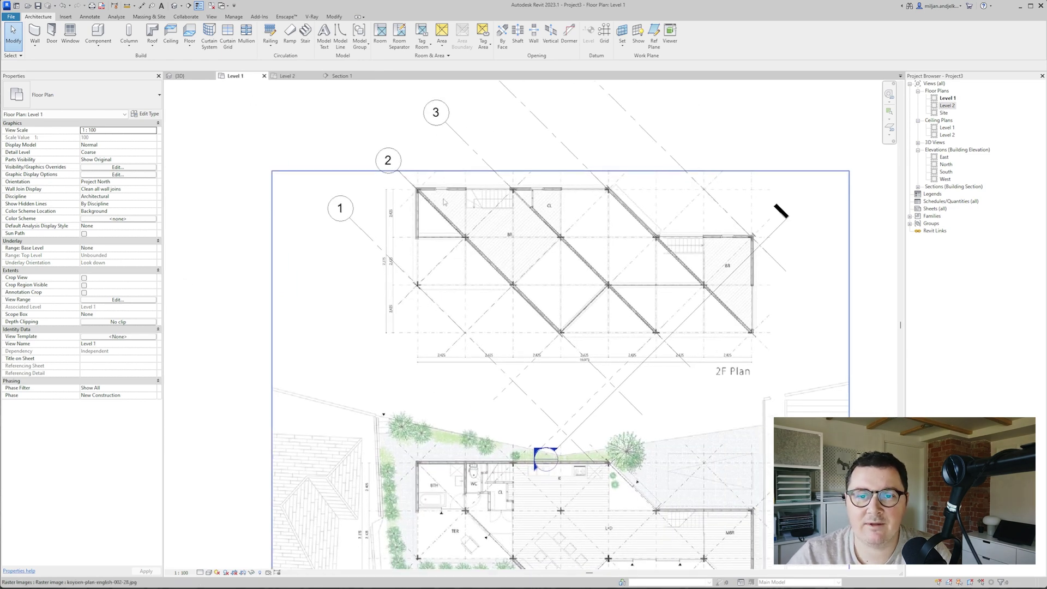
left_click(445, 194)
key("ctrl+c")
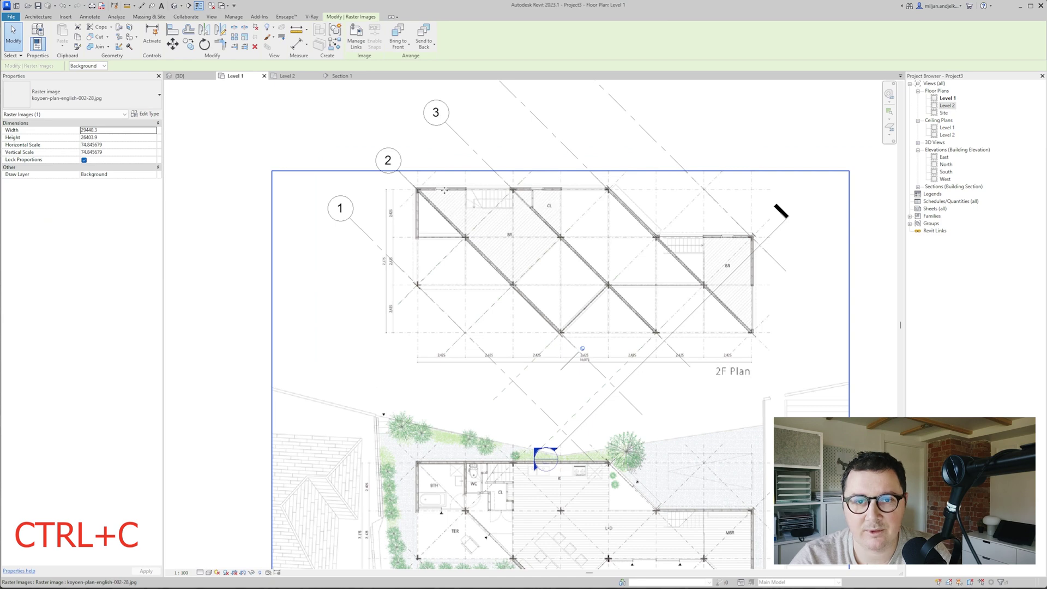
left_click(287, 75)
left_click(64, 48)
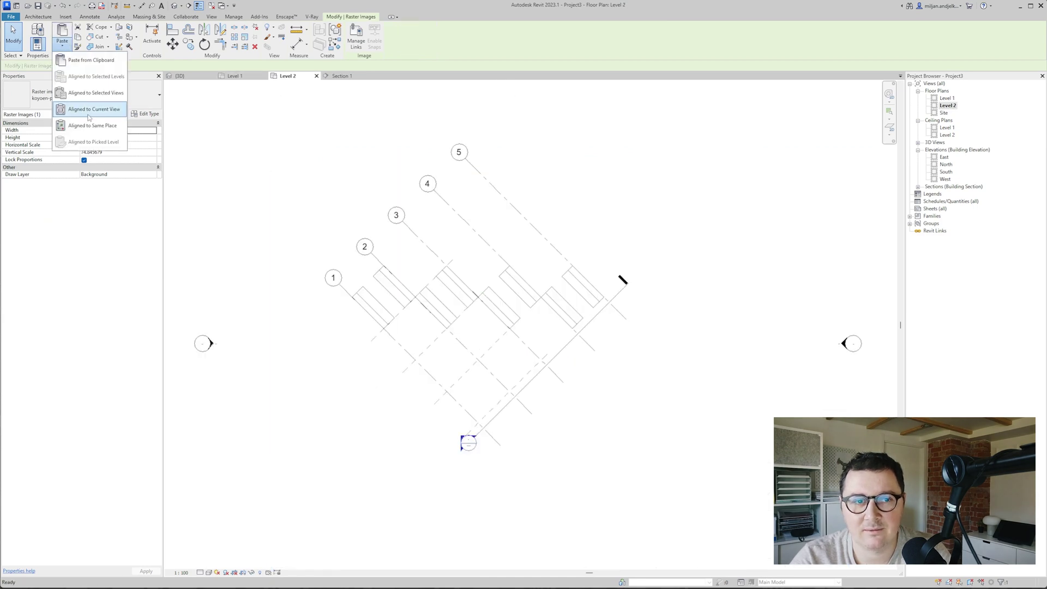
left_click(82, 107)
key("Escape")
Step: Stretch the roofs between grids 1–2 and 2–3 along their extrusion direction to cover the 2F Plan outline
scroll(390, 298, "up", 2)
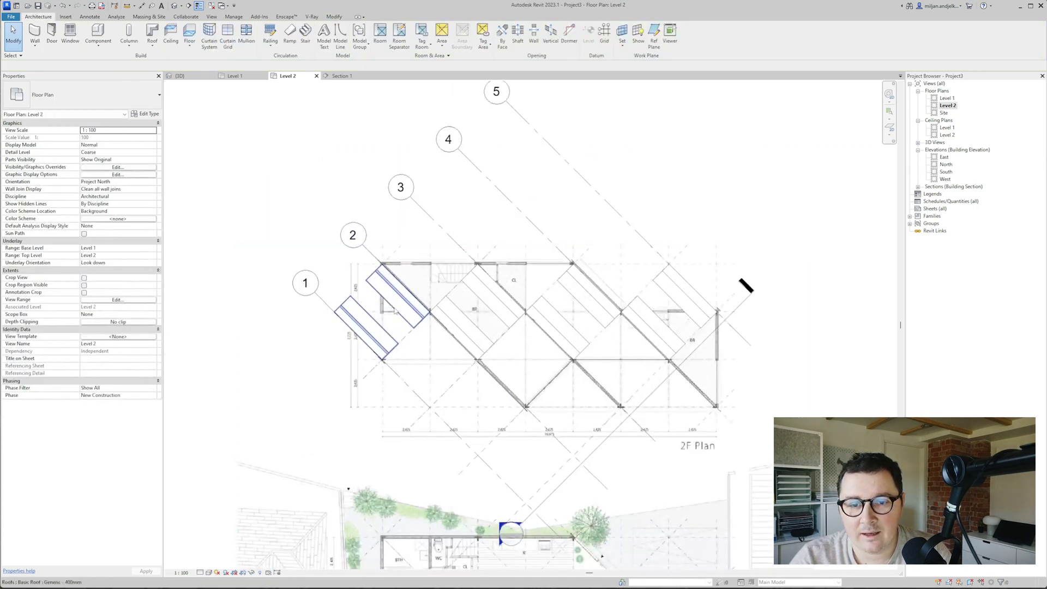
left_click(396, 311)
left_click_drag(453, 385, 454, 385)
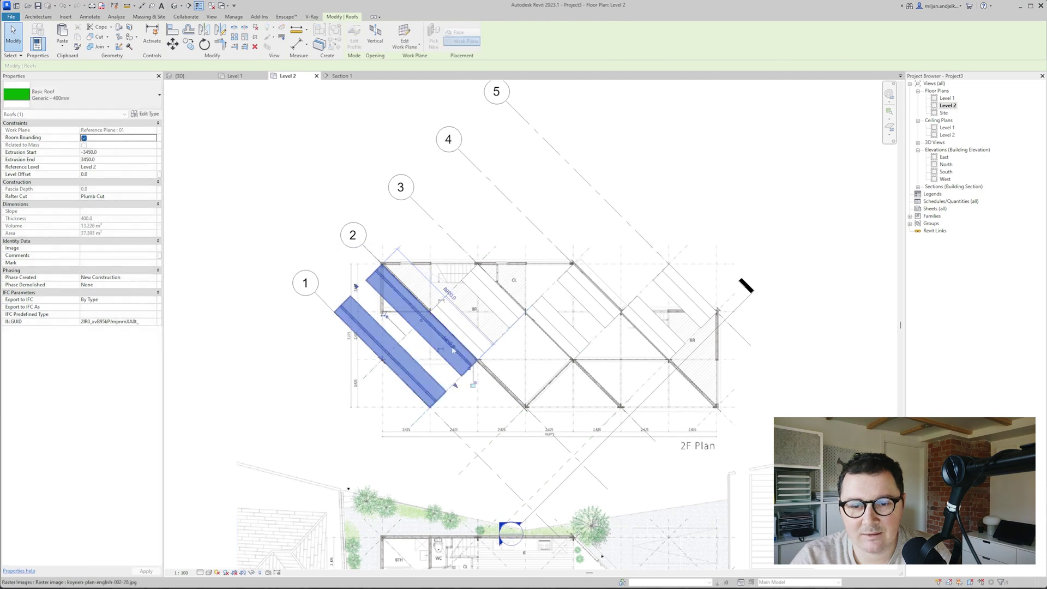
left_click(477, 292)
left_click_drag(452, 285, 404, 239)
left_click_drag(503, 338, 594, 427)
Step: Stretch the roofs between grids 3–4 and 4–5 in both directions to reach beyond the 2F Plan outline
left_click(599, 340)
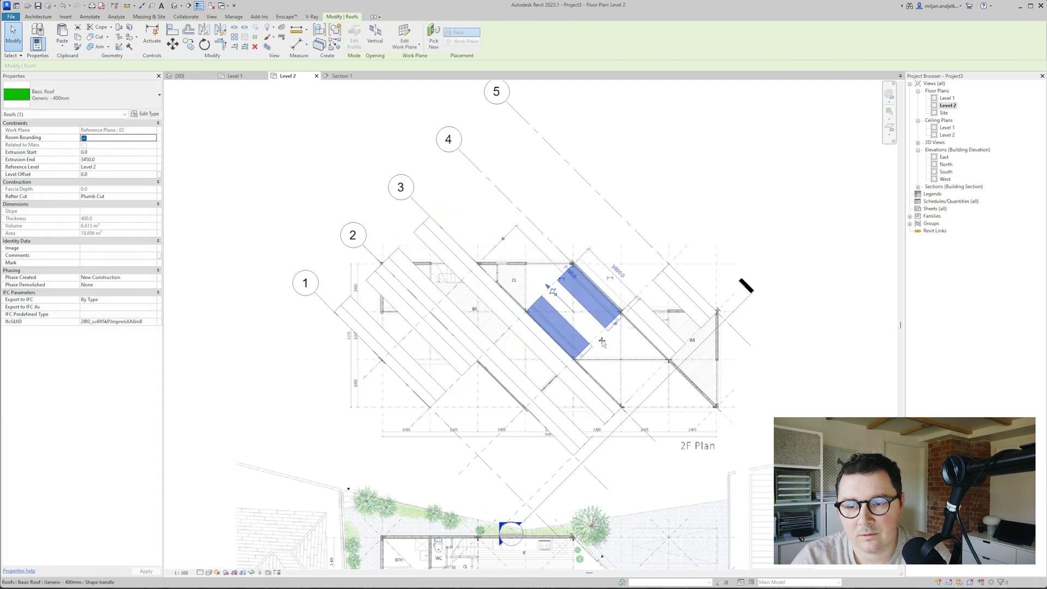
left_click_drag(611, 327, 693, 429)
left_click_drag(548, 285, 501, 238)
left_click(646, 319)
left_click_drag(694, 339, 746, 391)
scroll(714, 420, "up", 1)
left_click(699, 410)
left_click_drag(687, 435, 695, 444)
left_click(718, 274)
Step: Examine the lengthened roofs in the 3D view, then return to the Level 2 plan
scroll(750, 397, "down", 2)
left_click(186, 76)
middle_click_drag(524, 273, 452, 377, "shift")
left_click(287, 76)
scroll(374, 145, "down", 2)
scroll(431, 242, "up", 2)
scroll(431, 242, "up", 1)
left_click(289, 143)
scroll(302, 160, "down", 1)
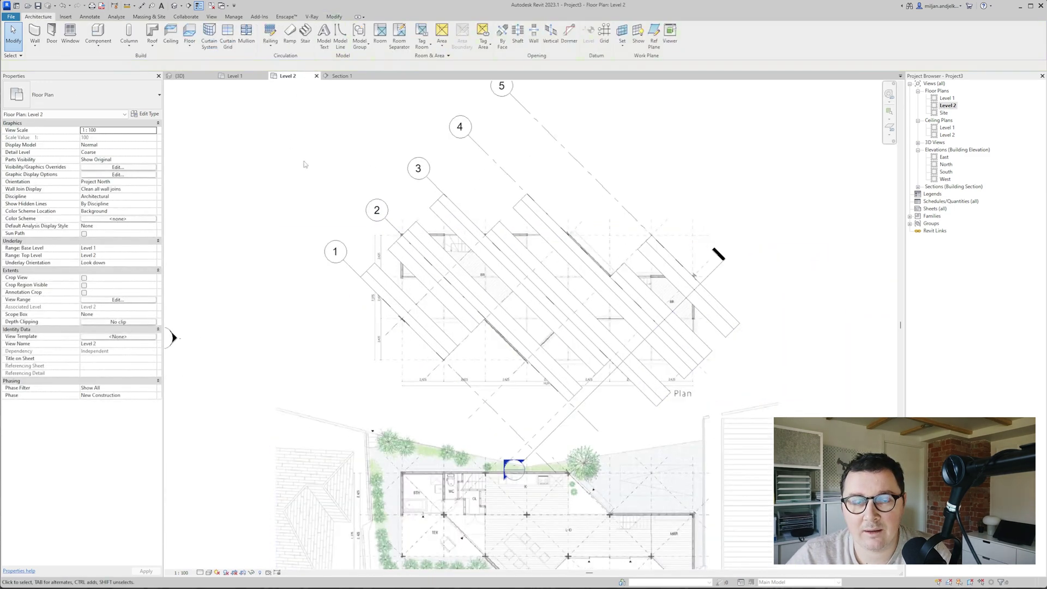
middle_click_drag(302, 161, 311, 163)
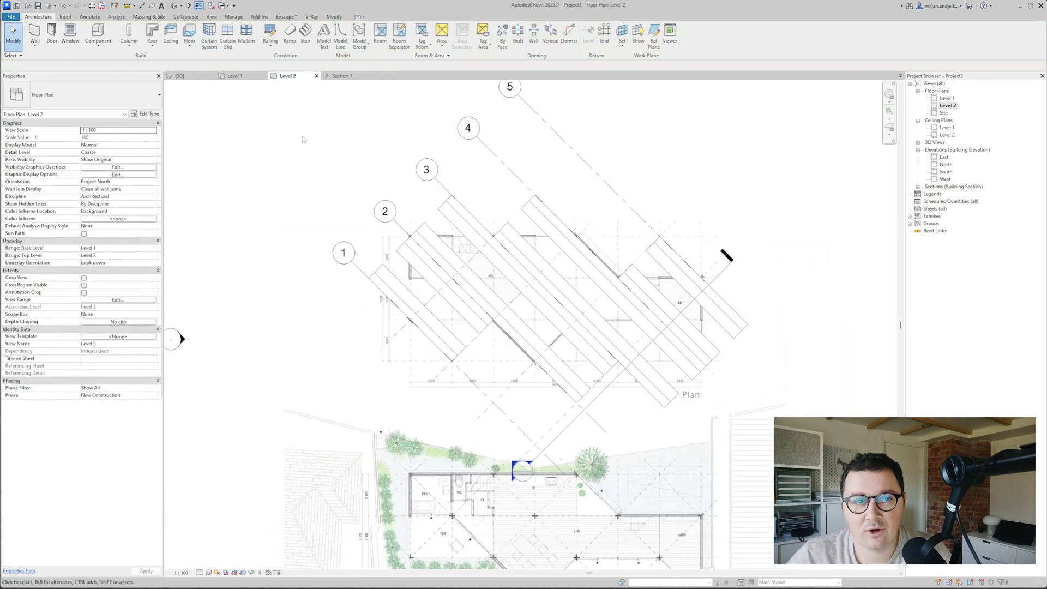
Step: Start a shaft opening and trace its inner boundary along the 2F Plan's north edge, diagonal wall and east edge
left_click(518, 33)
scroll(466, 267, "up", 2)
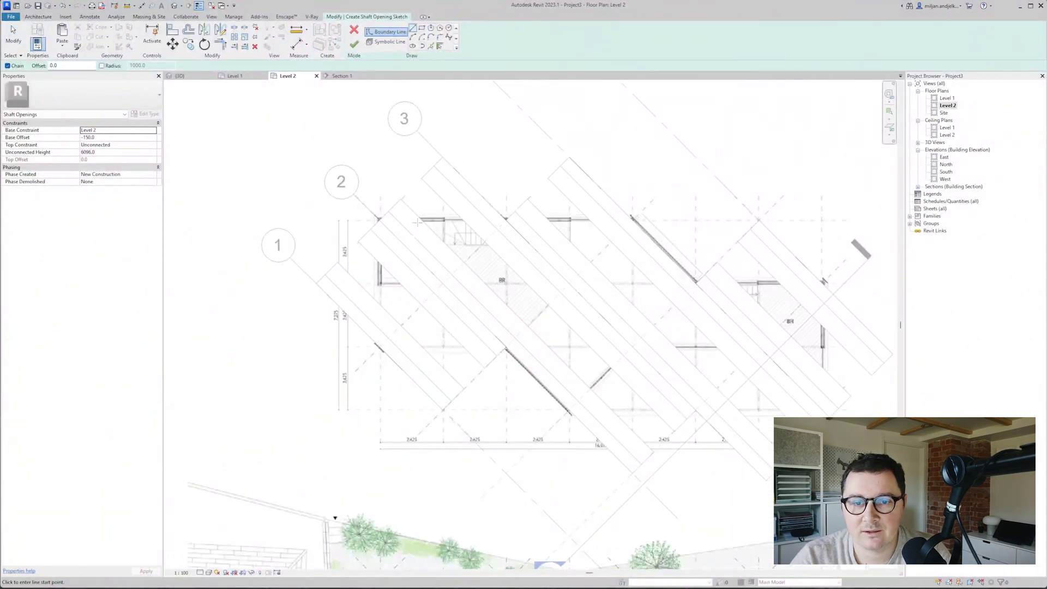
left_click(379, 219)
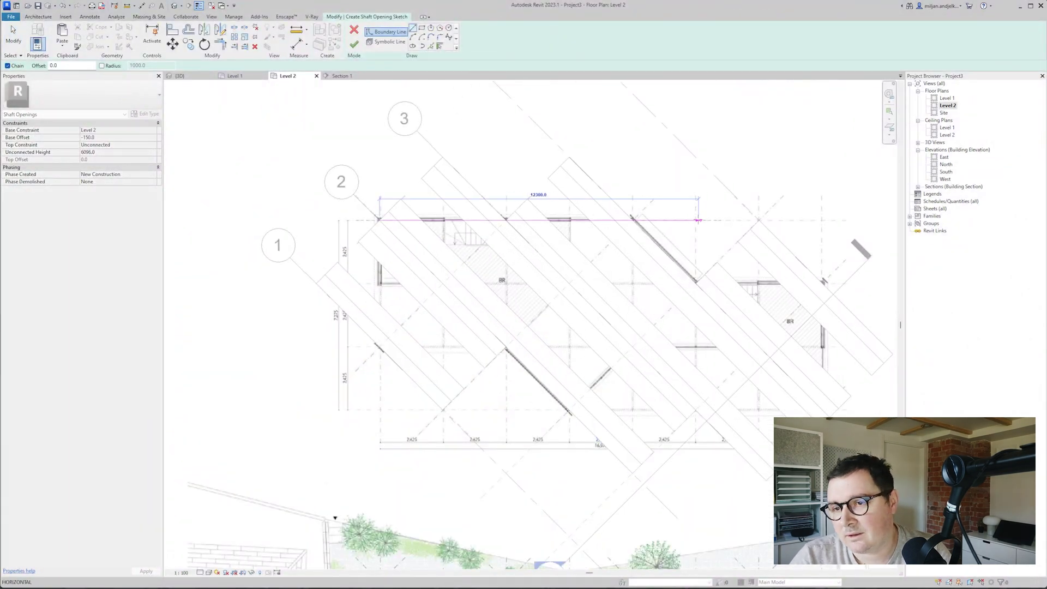
left_click(633, 220)
left_click(696, 283)
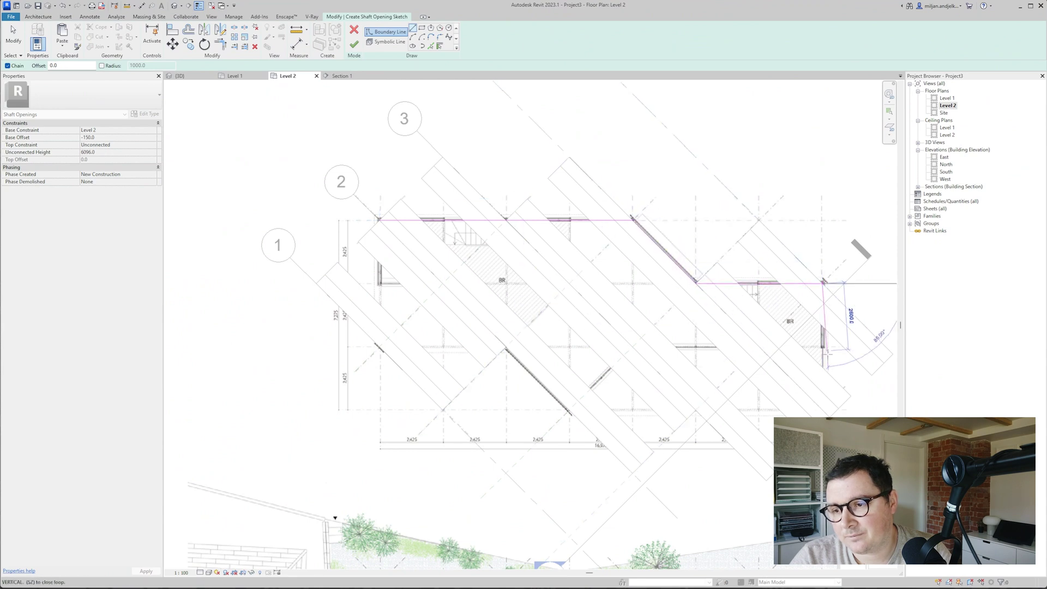
left_click(823, 283)
left_click(823, 409)
Step: Draw the shaft's outer boundary east, north and west of the house, well clear of the roof ends
middle_click_drag(823, 408, 699, 406)
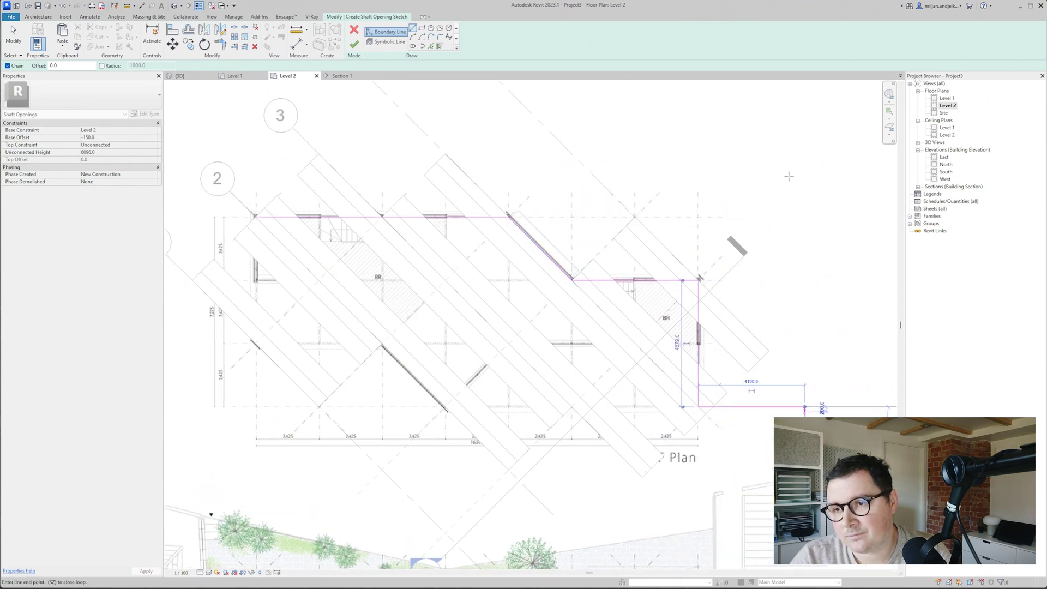
left_click(804, 406)
left_click(804, 131)
middle_click_drag(479, 131, 747, 169)
left_click(437, 170)
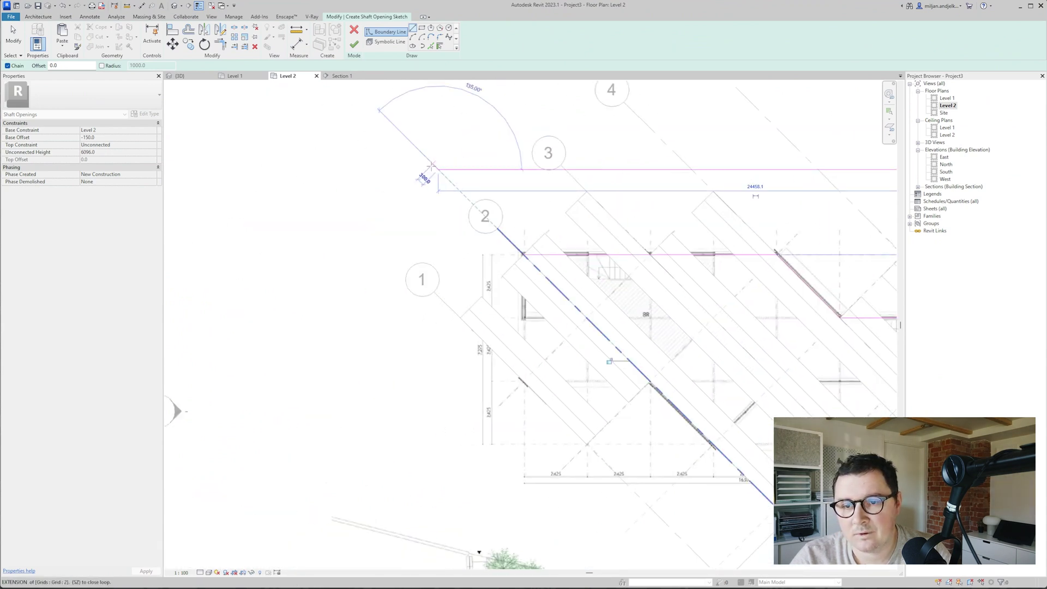
left_click(438, 332)
Step: Trace the 2F Plan's west edge, trim the boundary closed, and finish the shaft with base offset -1000 and unconnected height 6000
key("Escape")
left_click(524, 254)
left_click(524, 381)
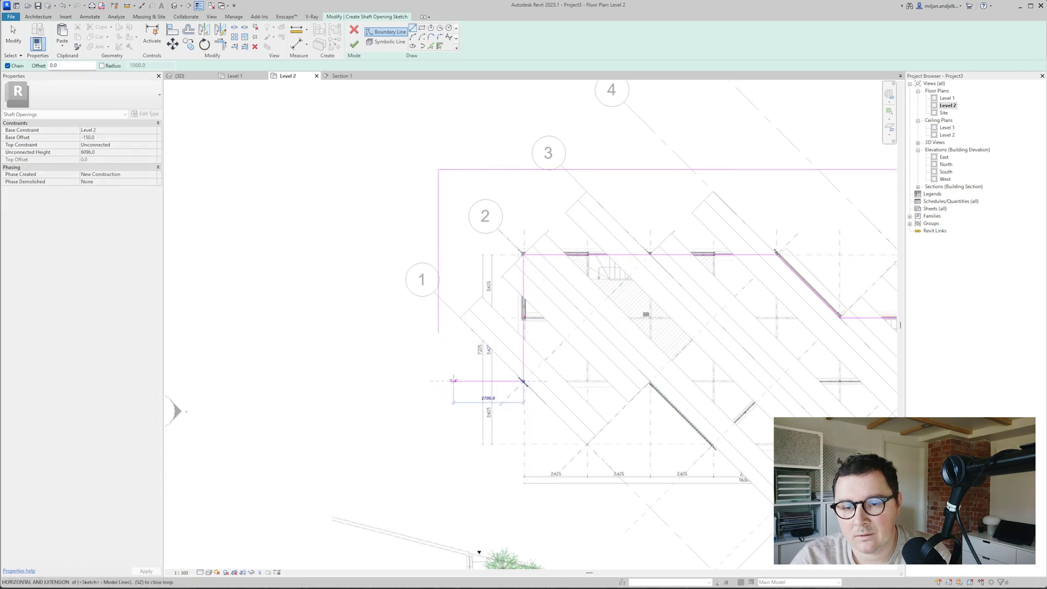
left_click(453, 381)
key("t")
key("r")
left_click(464, 382)
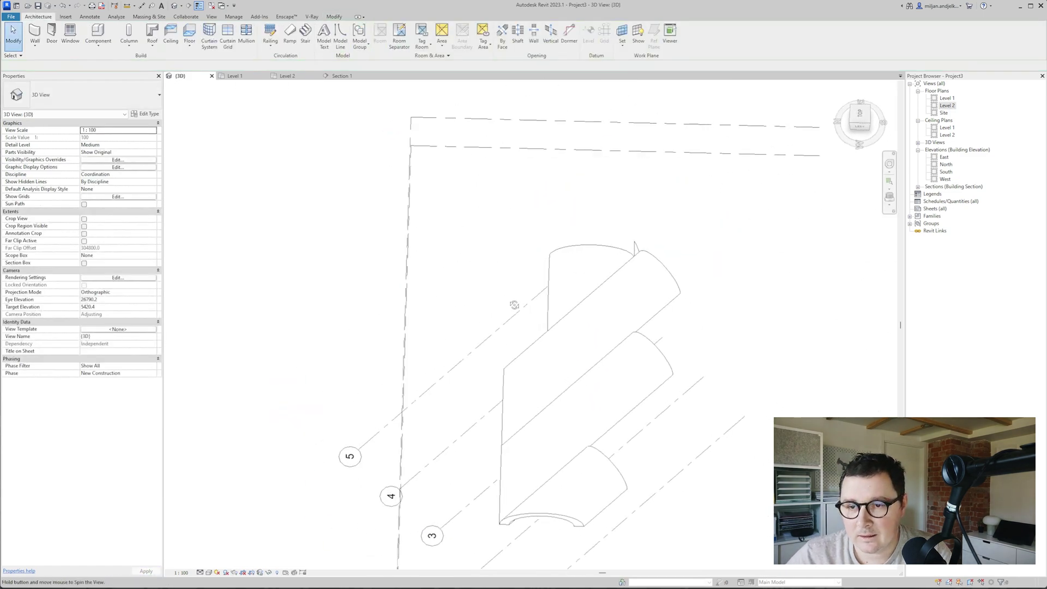
Step: Examine in 3D how the shaft opening cuts the roofs, including the leftover corner near its eastern end
mouse_move(512, 301)
middle_mouse_down("shift")
mouse_move(420, 240)
mouse_move(334, 150)
middle_mouse_up("shift")
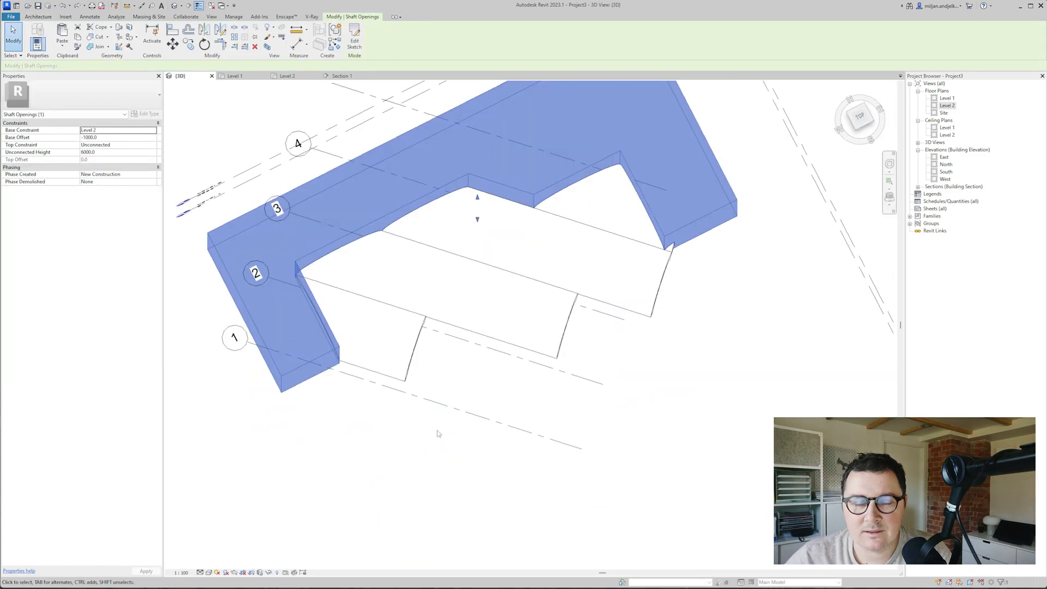
middle_click_drag(479, 218, 480, 227, "shift")
scroll(645, 354, "up", 5)
scroll(653, 300, "down", 4)
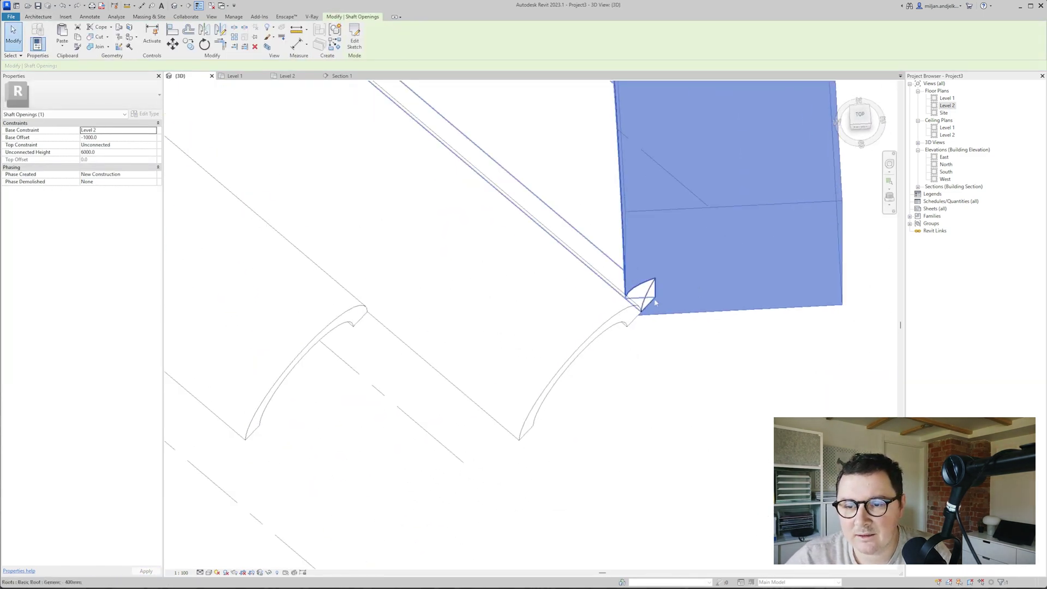
middle_click_drag(658, 299, 308, 129, "shift")
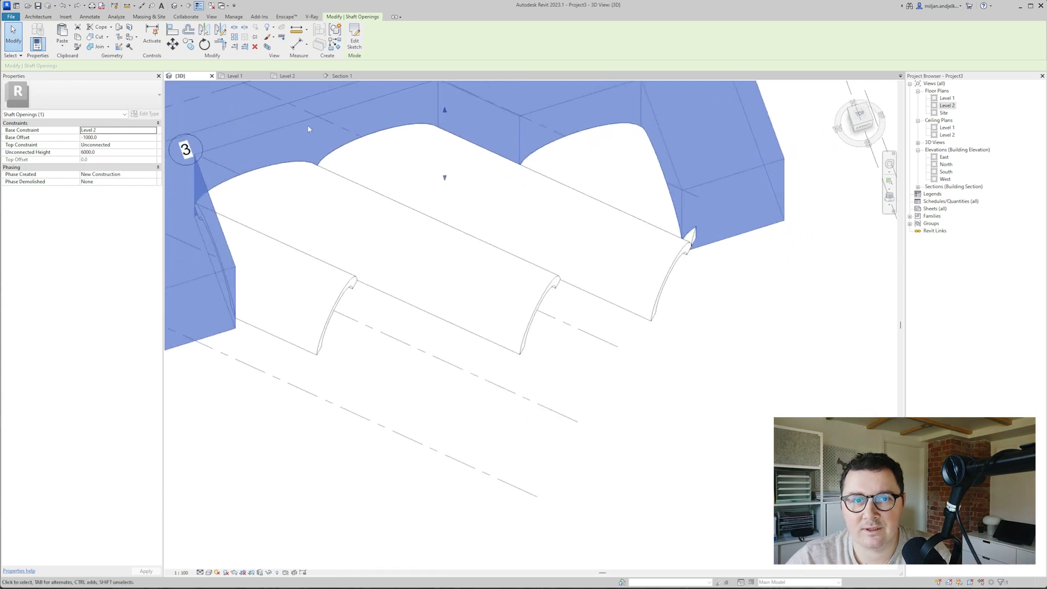
Step: Create a similar shaft opening in the Level 2 plan and draw its outer boundary west, south and east of the house's south side
left_click(287, 76)
scroll(683, 260, "down", 3)
scroll(519, 285, "up", 4)
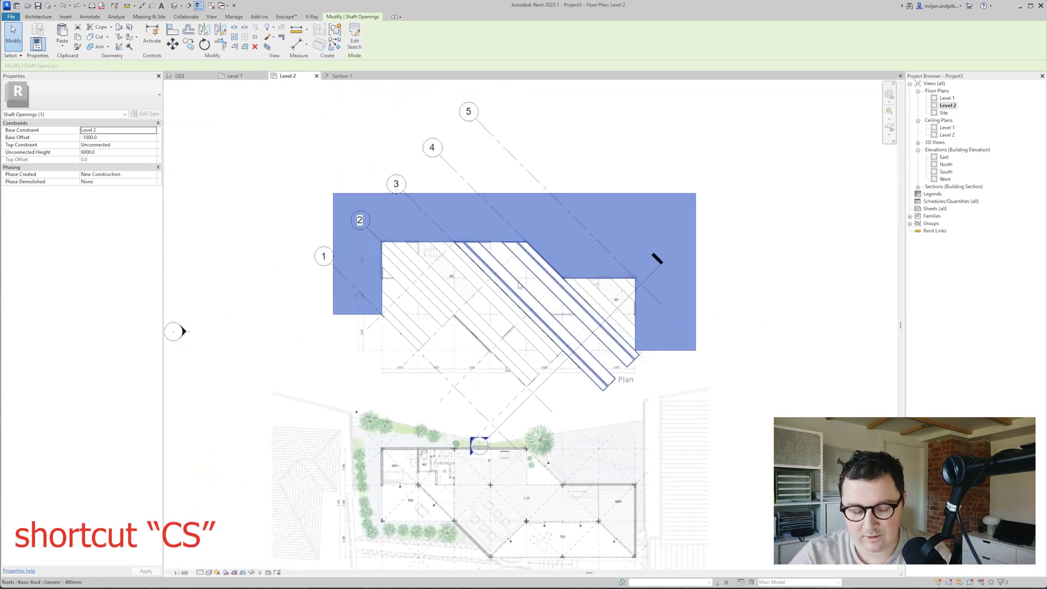
key("c")
key("s")
scroll(360, 321, "up", 3)
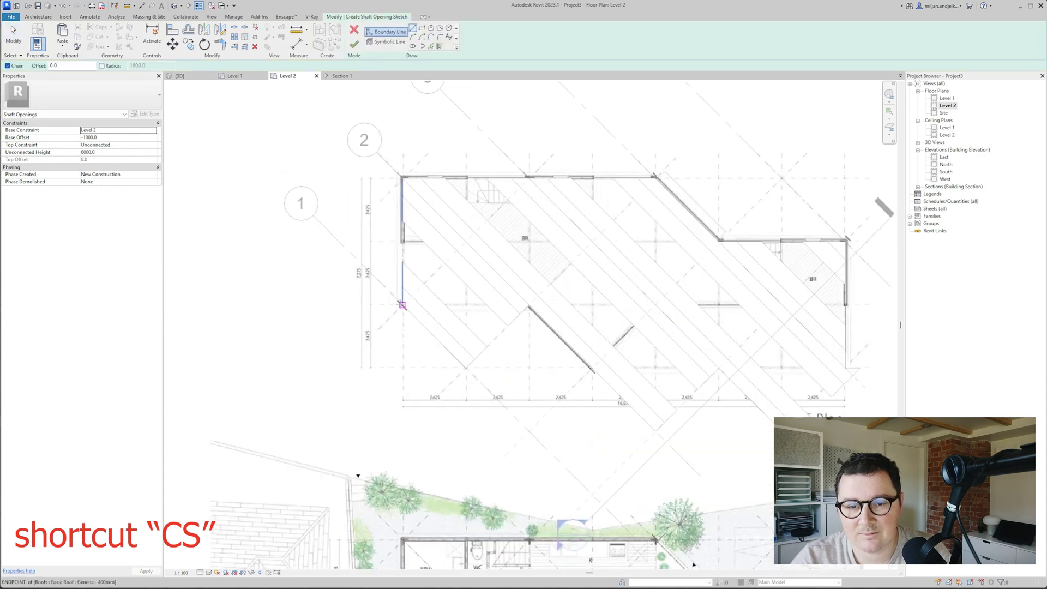
left_click(401, 305)
left_click(326, 305)
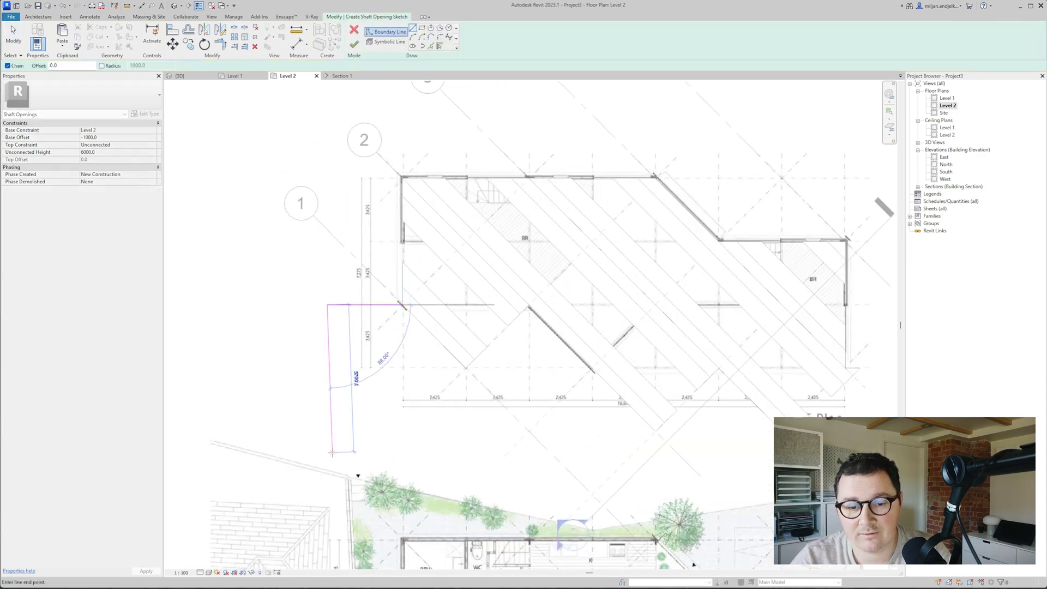
left_click(327, 456)
scroll(328, 458, "down", 1)
left_click(771, 457)
right_click(790, 391)
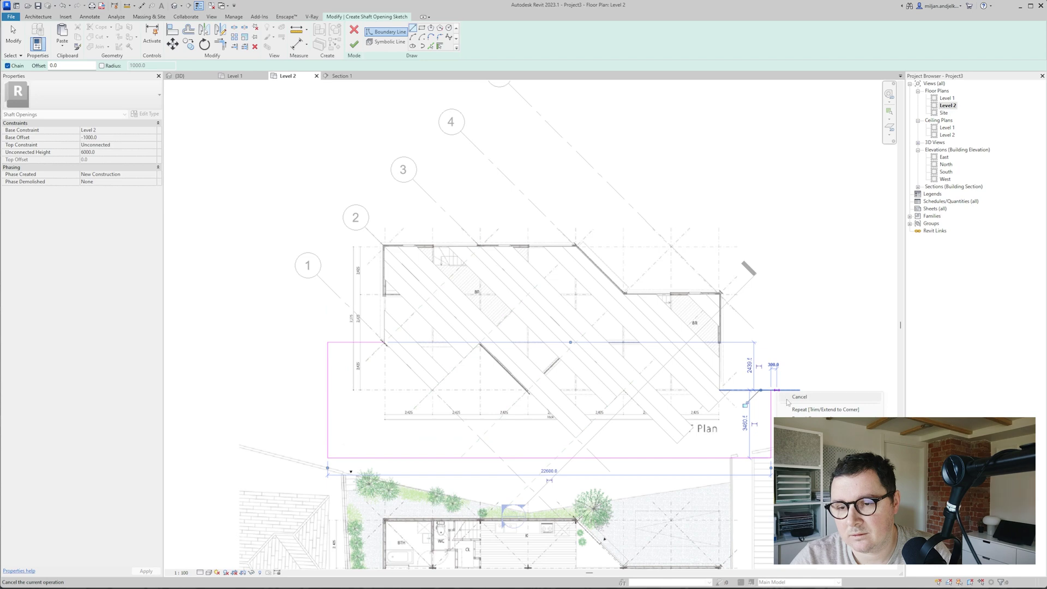
left_click(802, 397)
Step: Trace the shaft's inner boundary along the 2F Plan's south-west edge, grid 2 diagonal and south edge, and trim it to the outer boundary
scroll(438, 394, "up", 2)
left_click(356, 315)
left_click(501, 315)
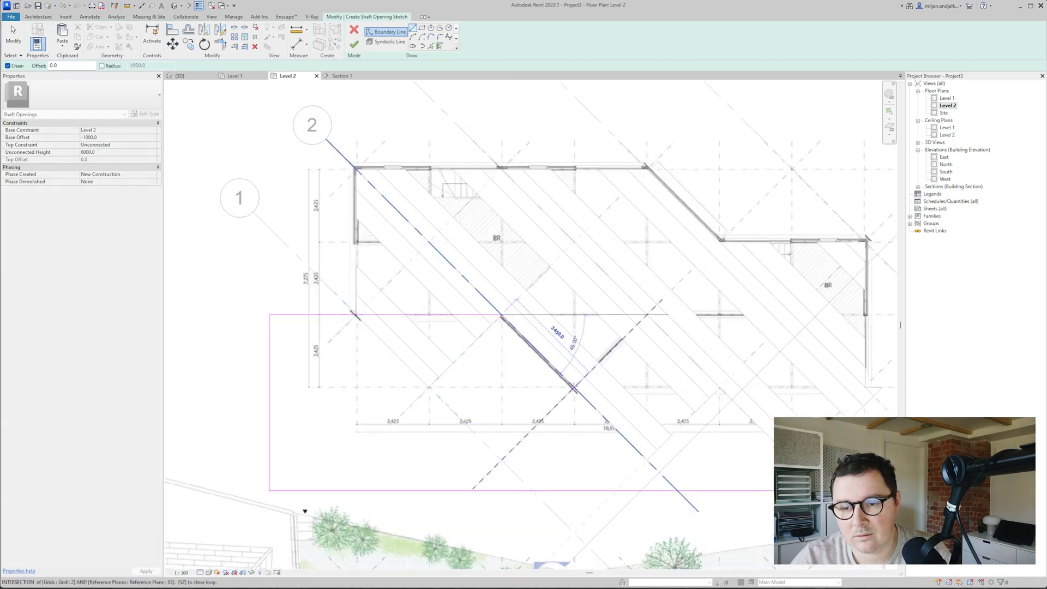
left_click(576, 390)
scroll(575, 391, "down", 2)
left_click(833, 388)
key("t")
key("r")
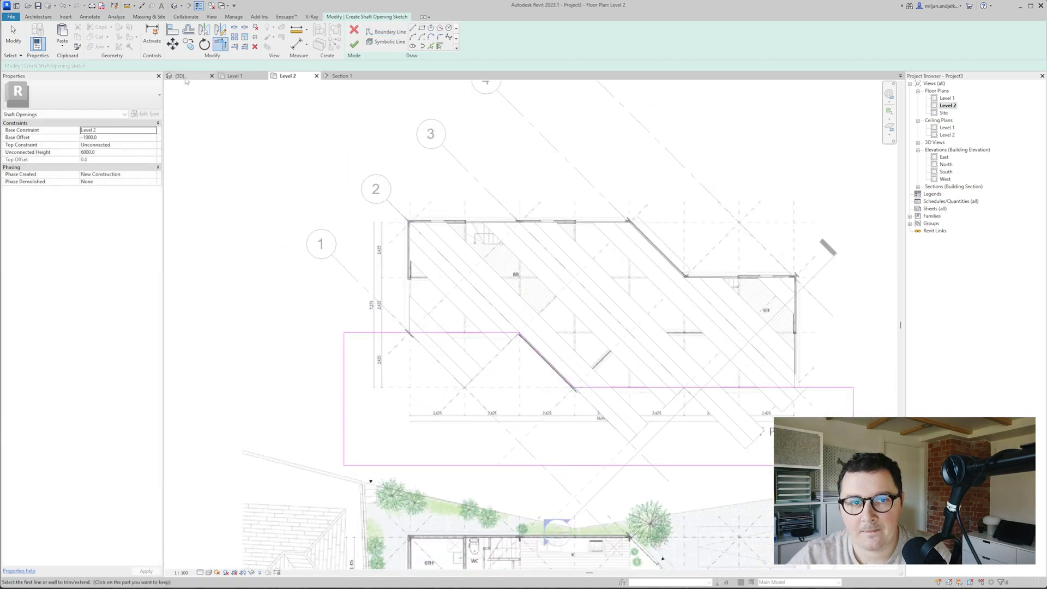
Step: Finish the southern shaft opening and inspect the trimmed roofs in the 3D view
left_click(180, 76)
left_click(354, 44)
left_click(680, 432)
mouse_move(680, 432)
middle_mouse_down("shift")
mouse_move(671, 388)
mouse_move(468, 422)
mouse_move(380, 323)
mouse_move(452, 336)
middle_mouse_up("shift")
scroll(670, 388, "down", 1)
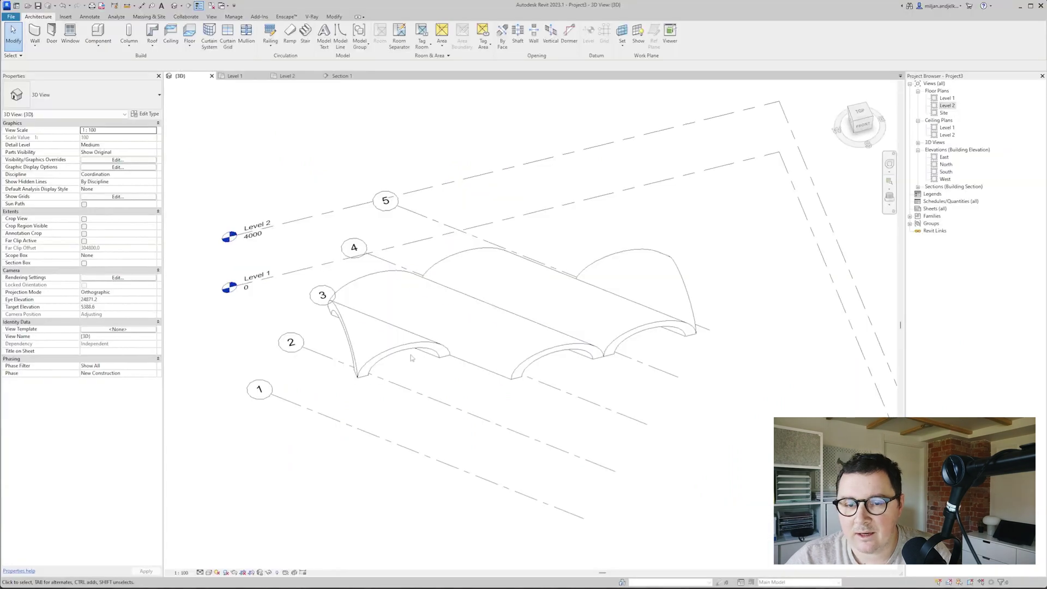
Step: Select all the arched roofs in the 3D view and duplicate their type as Generic - 200mm
middle_click_drag(413, 359, 392, 325, "shift")
left_click(393, 327)
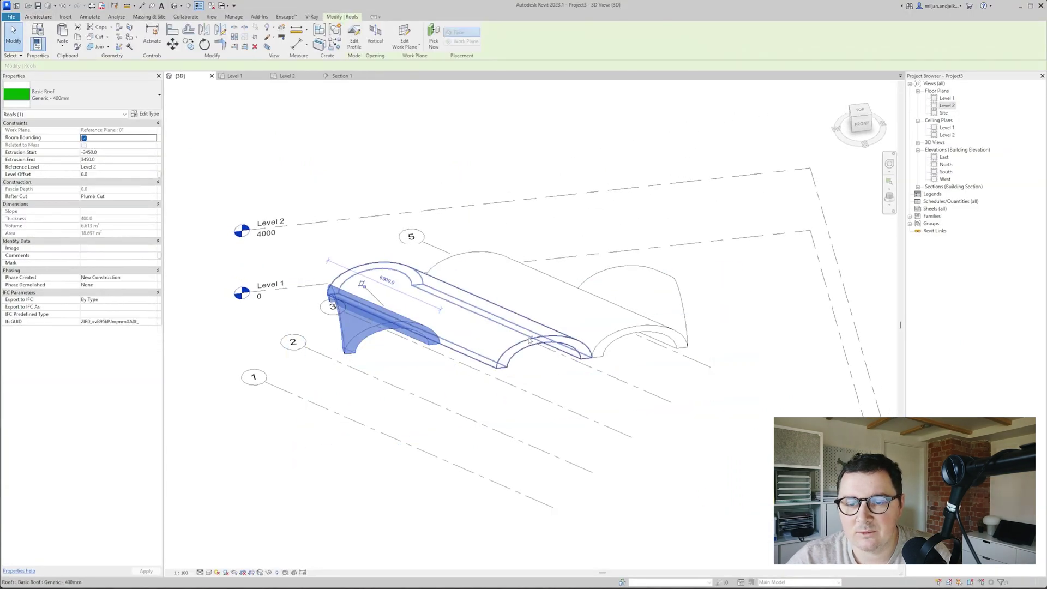
left_click(641, 331, "ctrl")
left_click(682, 312, "ctrl")
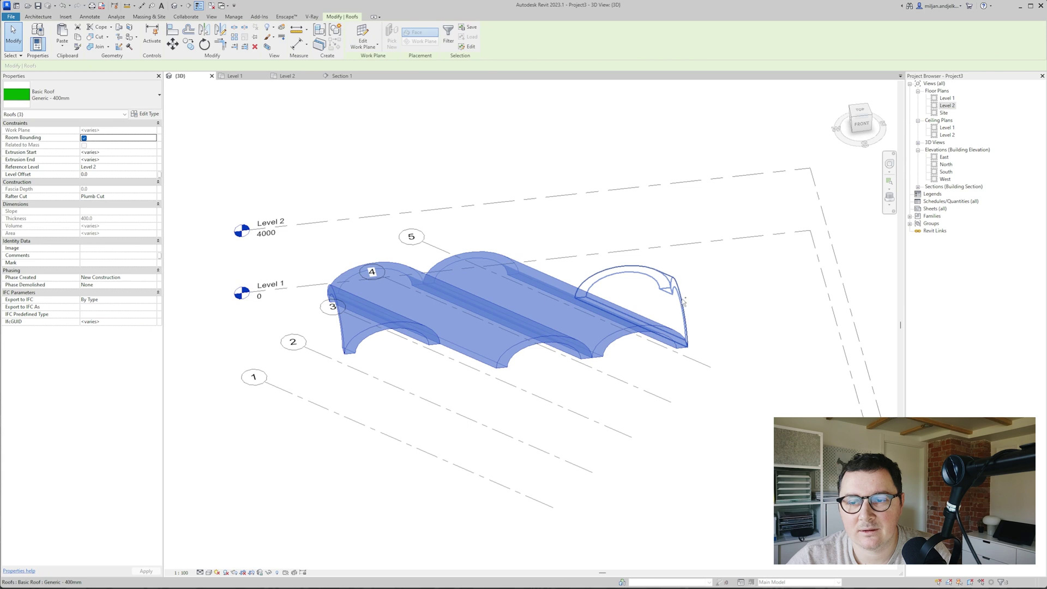
left_click(147, 113)
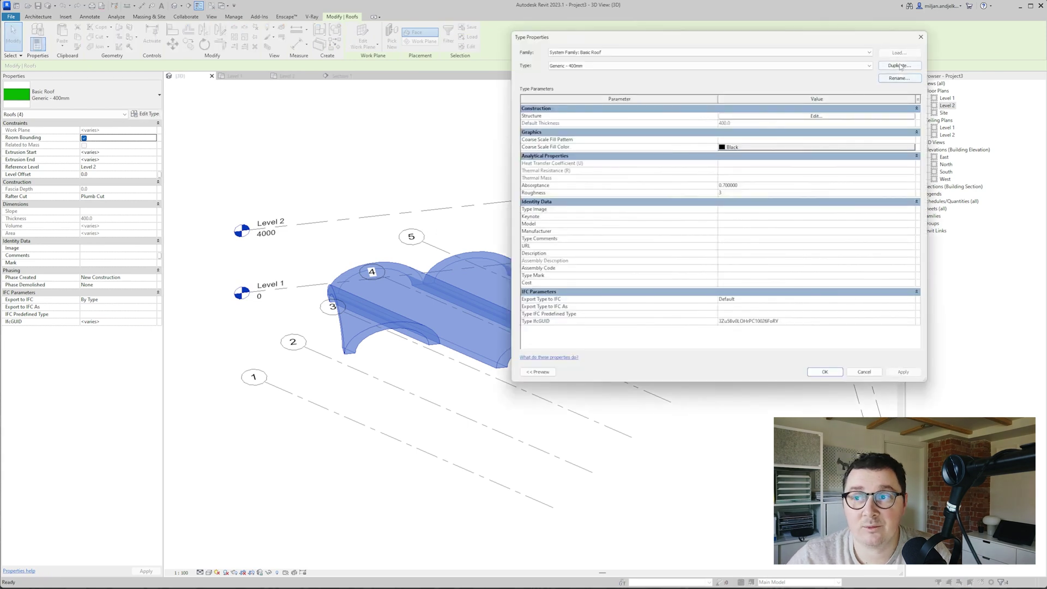
left_click(900, 65)
key("BackSpace")
type("2")
left_click(594, 244)
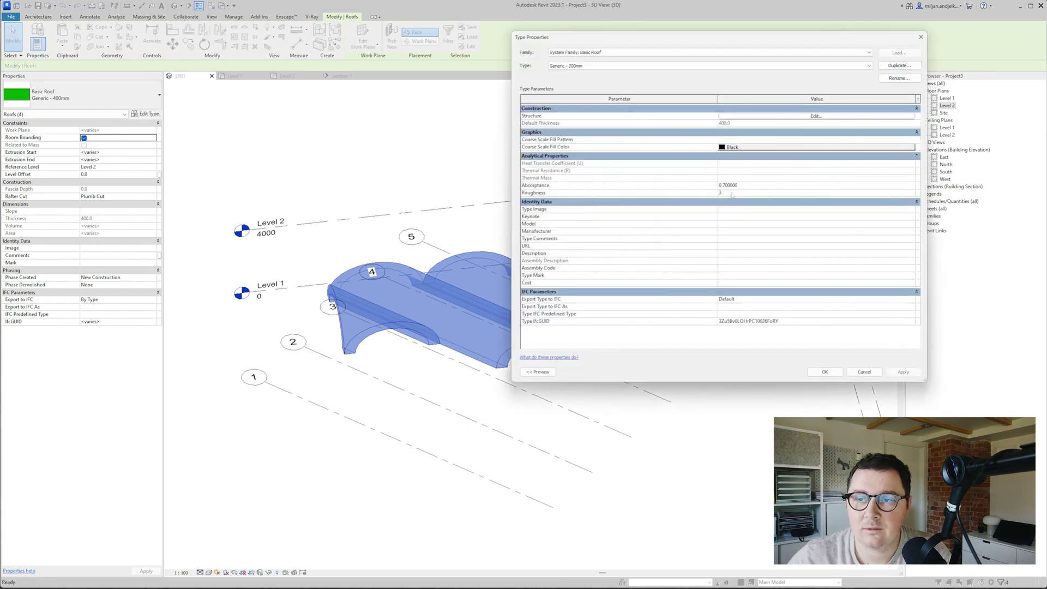
Step: Set the new roof type's layer thickness to 200 mm and apply the type to the selected roofs
left_click(732, 116)
type("200")
left_click(815, 365)
left_click(824, 371)
left_click(542, 430)
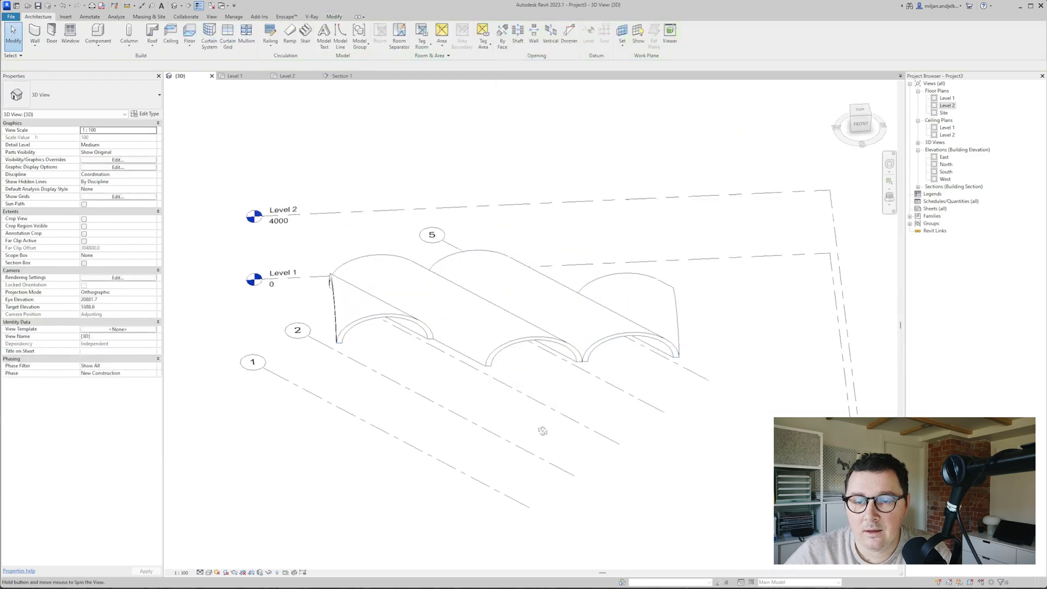
Step: Examine the thinner roofs in 3D and review the House In Koyoen site plan in the browser gallery
middle_click_drag(541, 430, 542, 463, "shift")
left_click(859, 113)
scroll(510, 315, "up", 5)
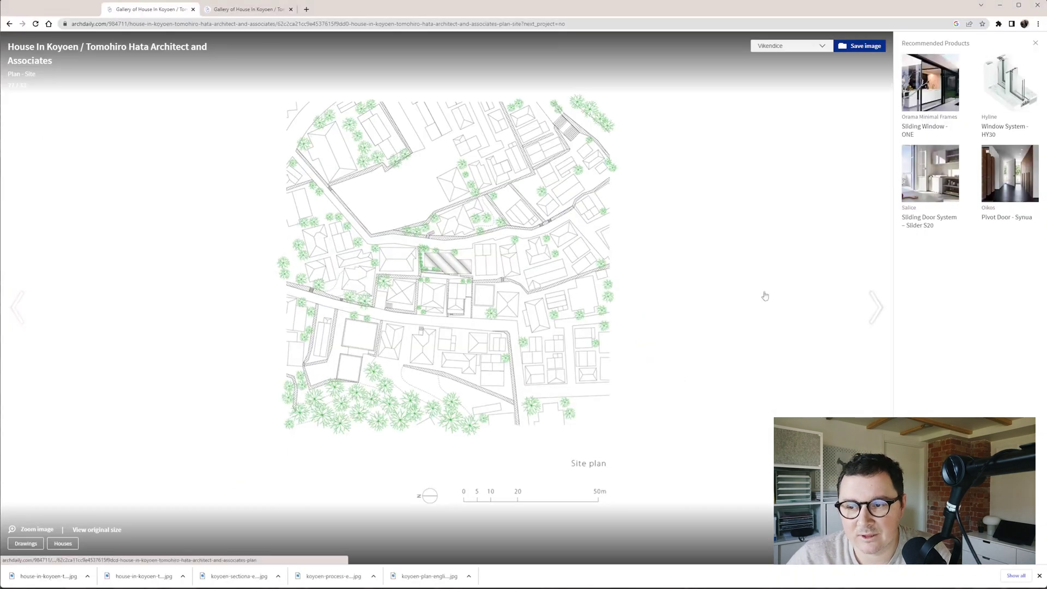
left_click(355, 196)
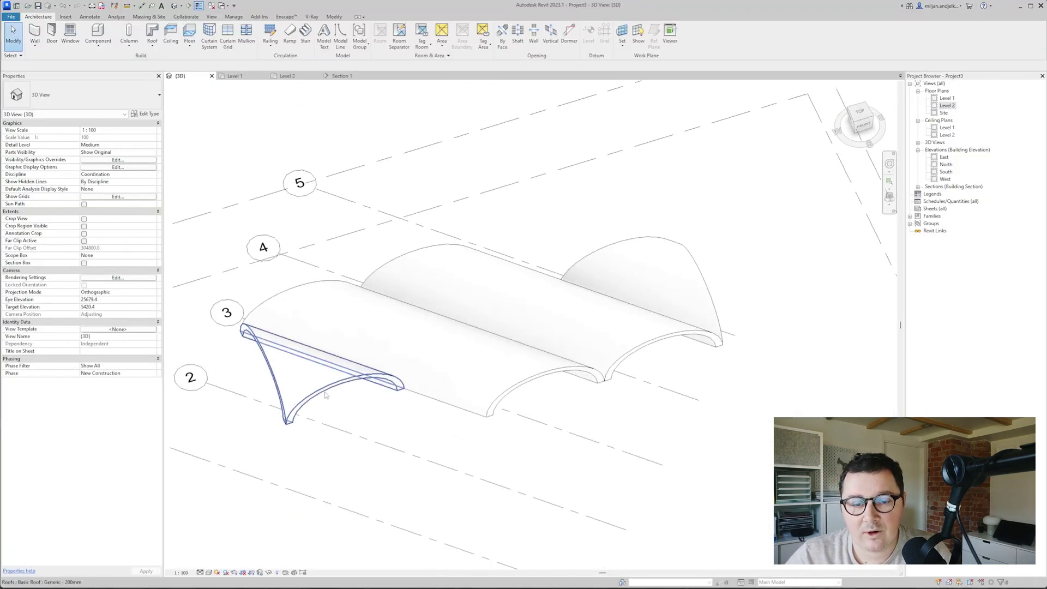
Step: Change the small triangular roof segment between grids 2 and 3 to the Sloped Glazing type
left_click(325, 395)
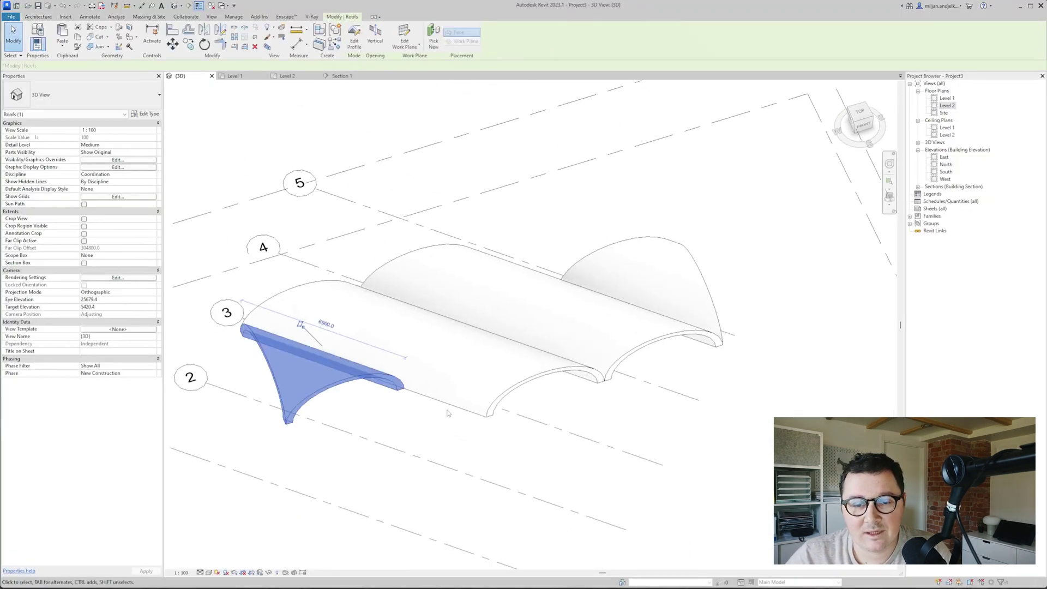
middle_click_drag(325, 394, 186, 145, "shift")
left_click(82, 95)
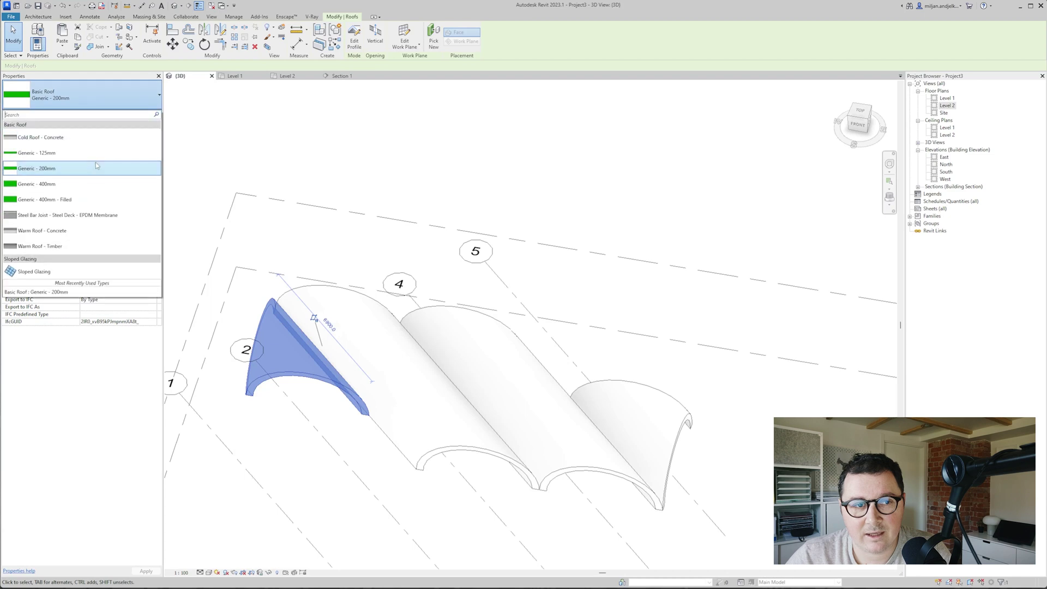
left_click(54, 272)
Step: Duplicate the Sloped Glazing type under the name AIE 01
left_click(145, 114)
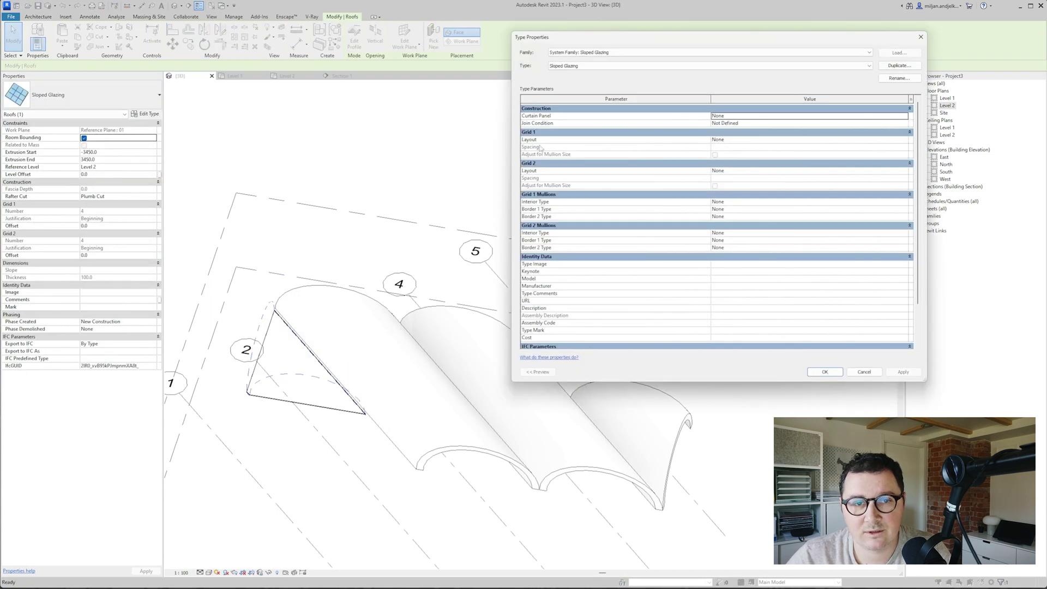
left_click(895, 67)
type("AIE ")
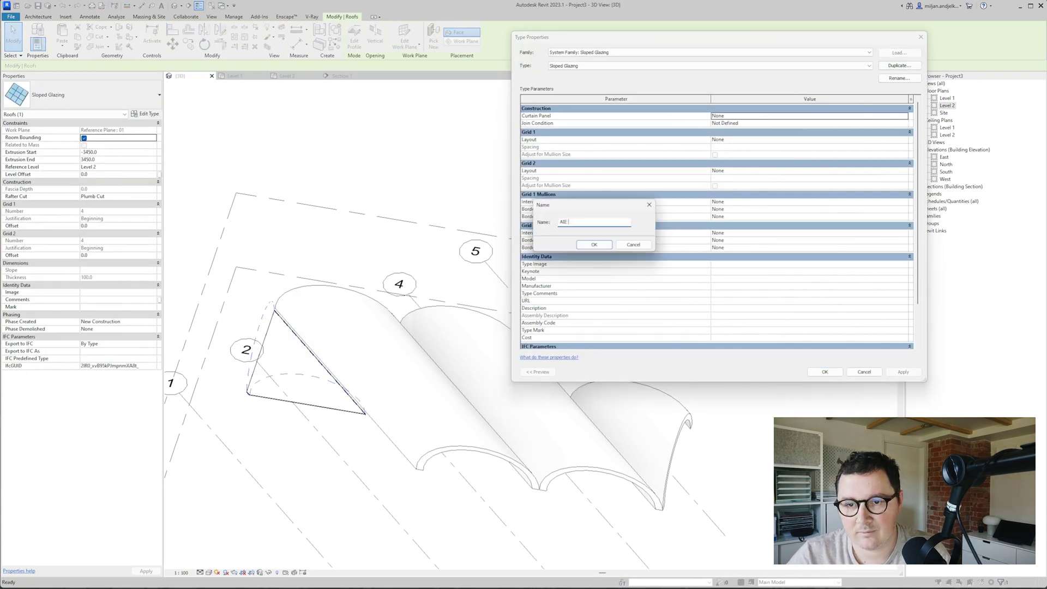
type("01")
key("Return")
Step: Assign the Empty System Panel to AIE 01 and give Grid 1 a Fixed Distance layout with 250 mm spacing
left_click(896, 119)
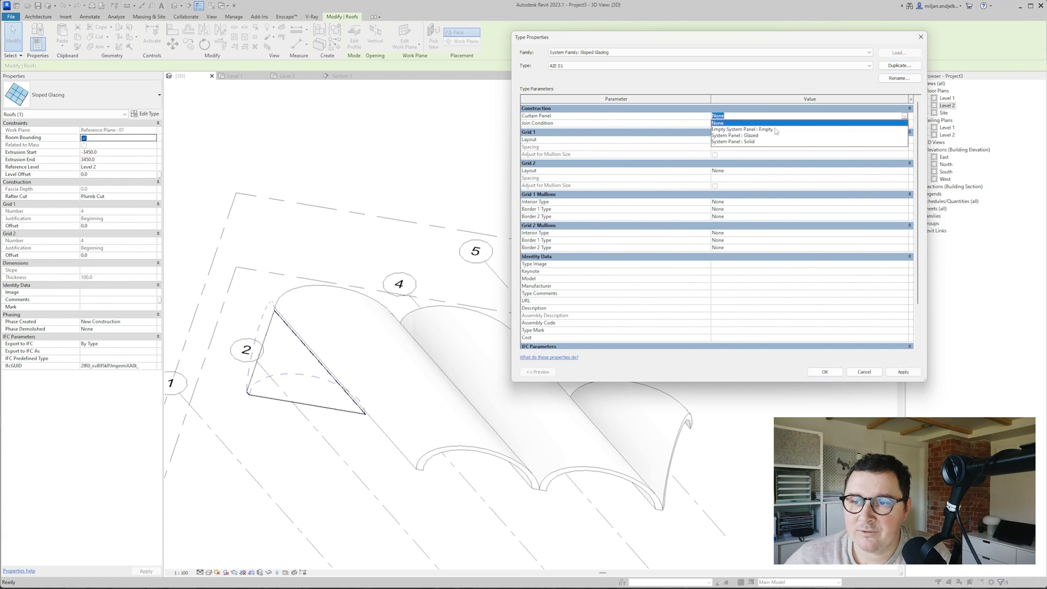
left_click(776, 130)
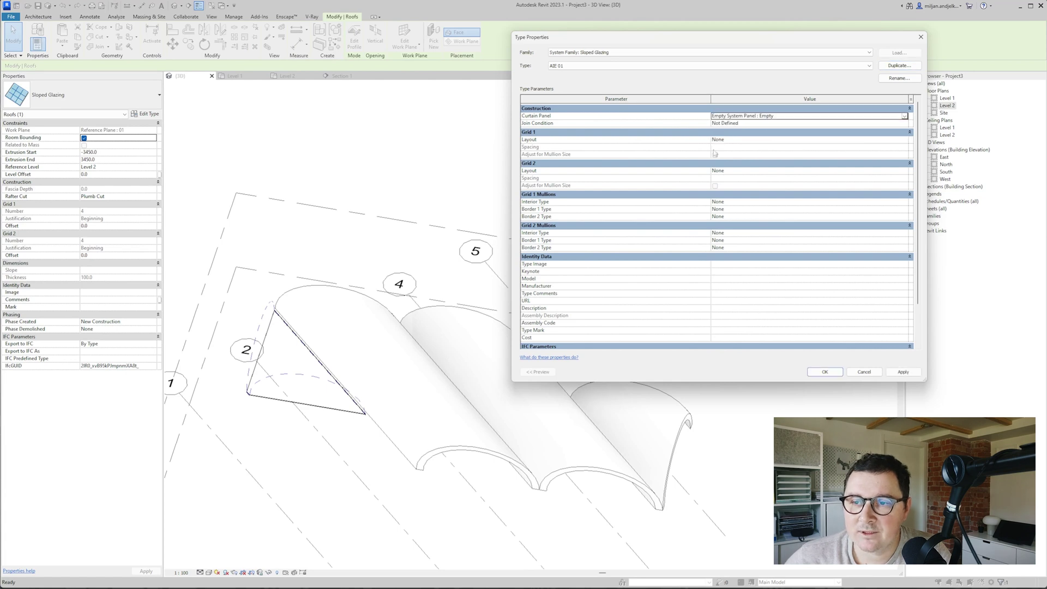
left_click(909, 133)
left_click(868, 134)
left_click(904, 140)
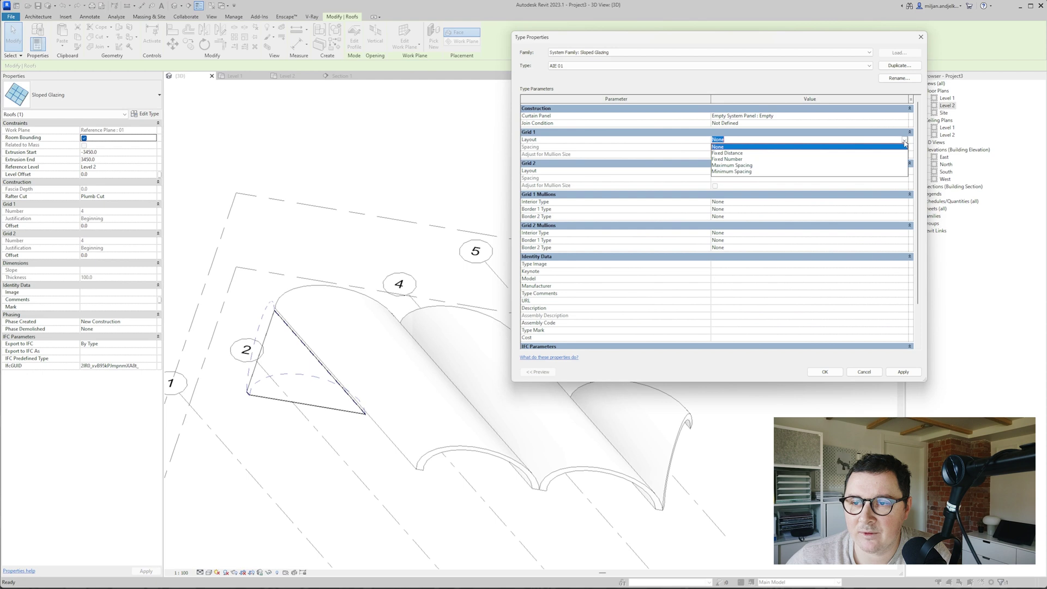
left_click(730, 153)
left_click(735, 147)
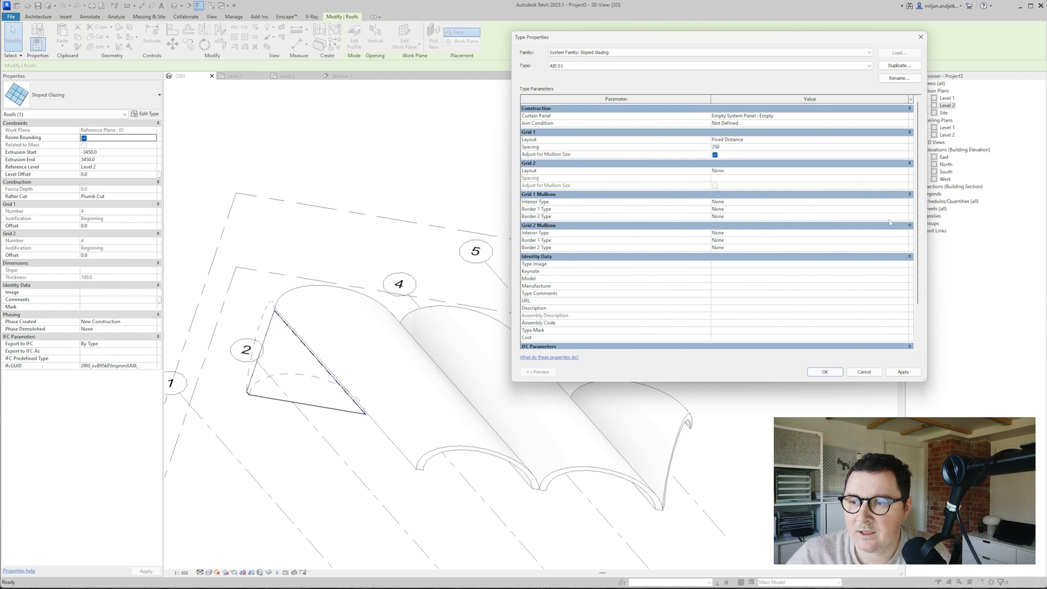
Step: Set the Grid 1 interior mullions to Rectangular Mullion 50 x 150mm and apply the type to the roof segment
left_click(905, 202)
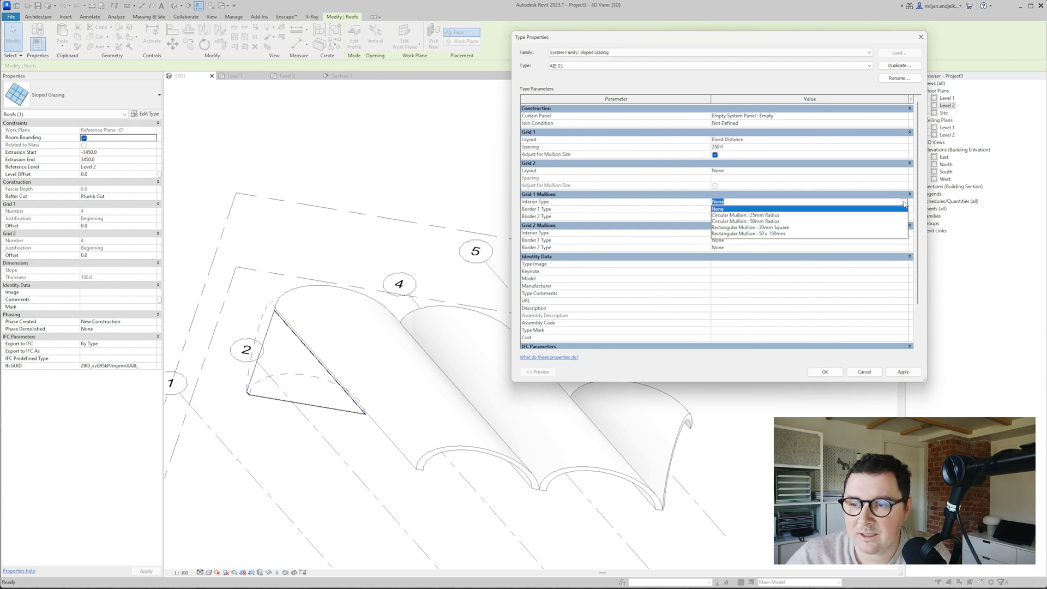
left_click(778, 234)
left_click(903, 373)
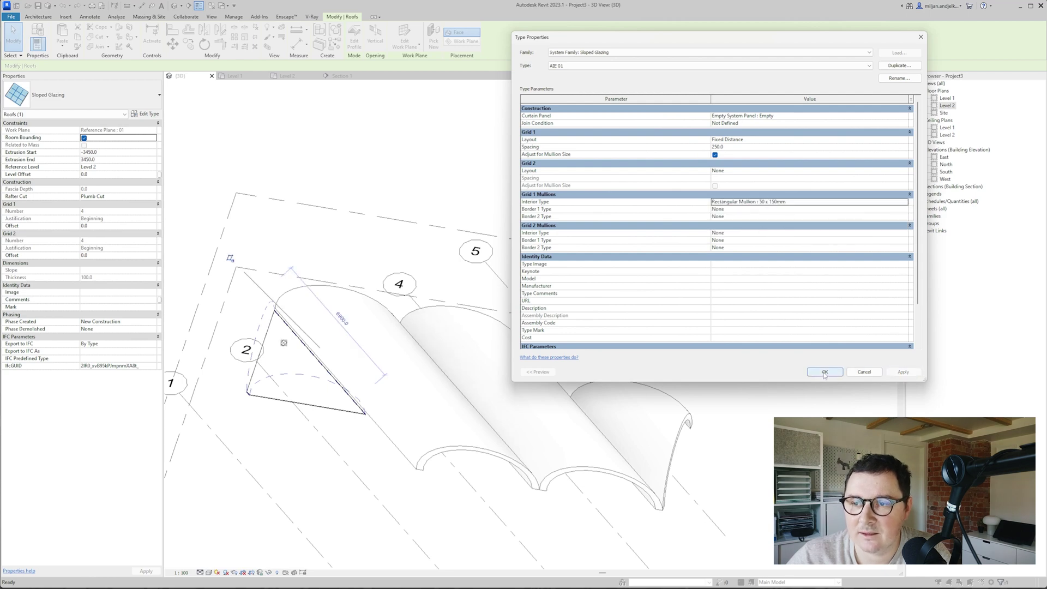
left_click(824, 372)
middle_click_drag(823, 370, 436, 383, "shift")
scroll(442, 379, "up", 3)
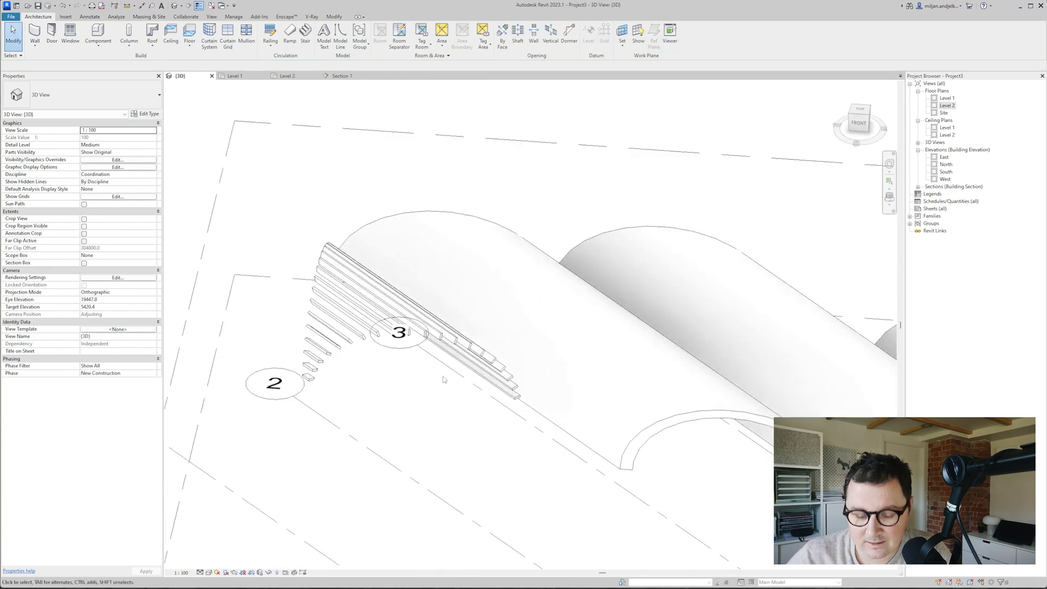
Step: Match the other three arched roofs to the mullioned roof segment's type and inspect the slatted result in 3D
left_click(335, 16)
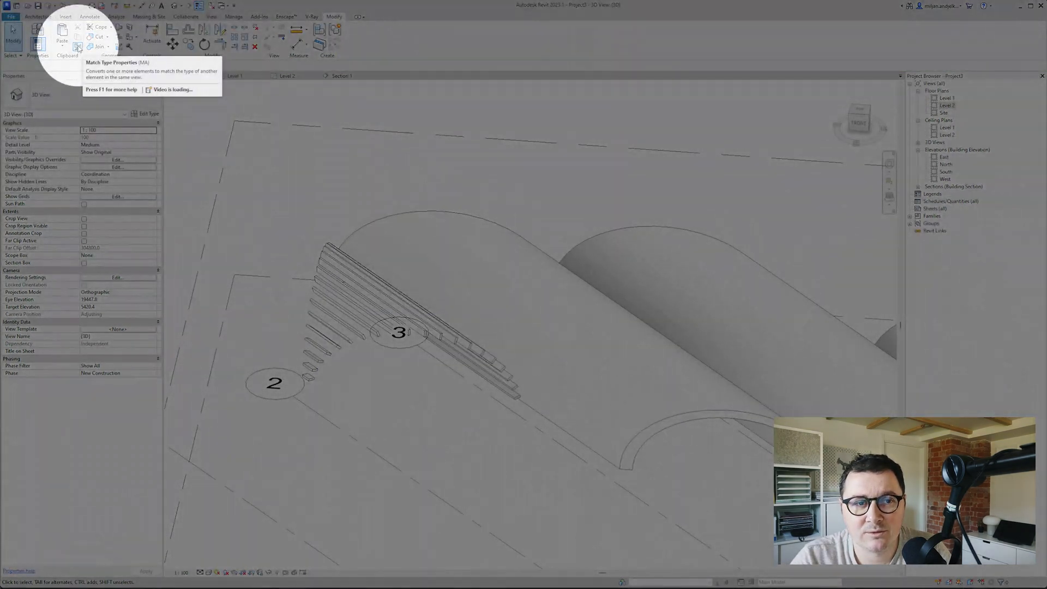
left_click(78, 47)
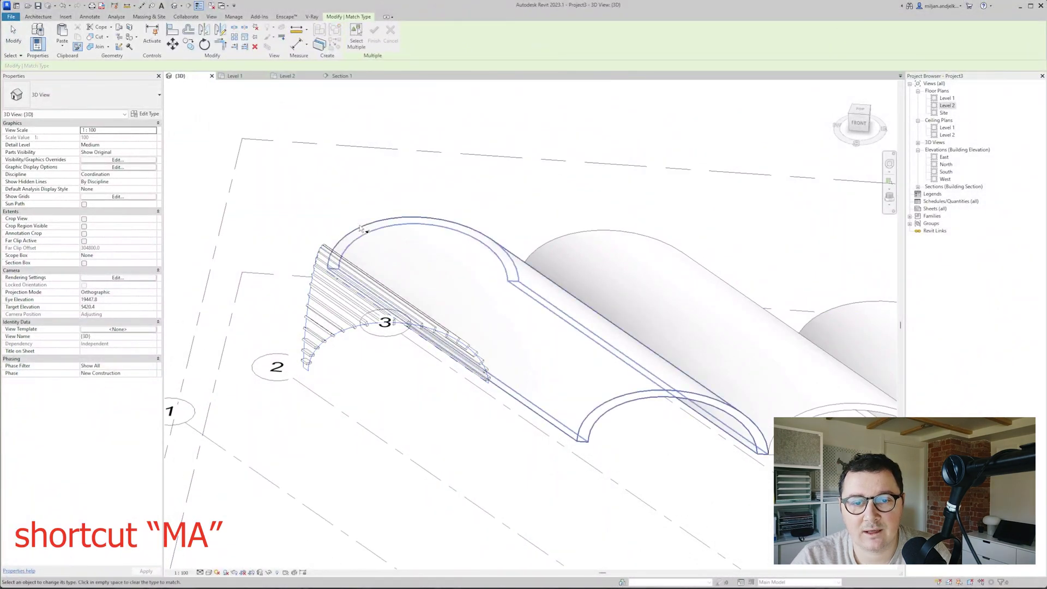
left_click(360, 226)
scroll(362, 225, "down", 2)
left_click(512, 237)
left_click(690, 276)
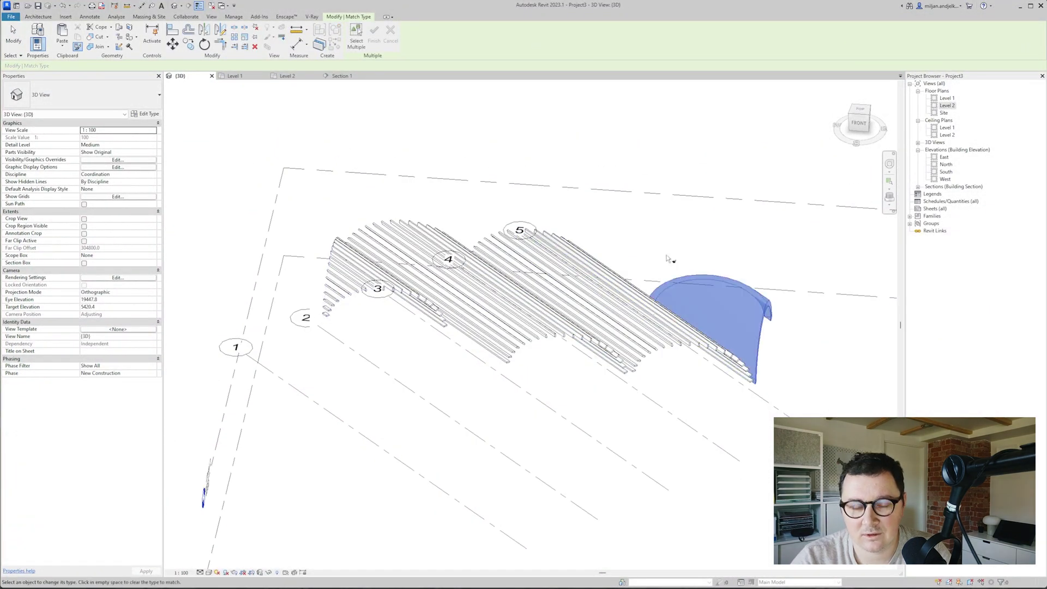
left_click(691, 279)
middle_click_drag(691, 280, 599, 415, "shift")
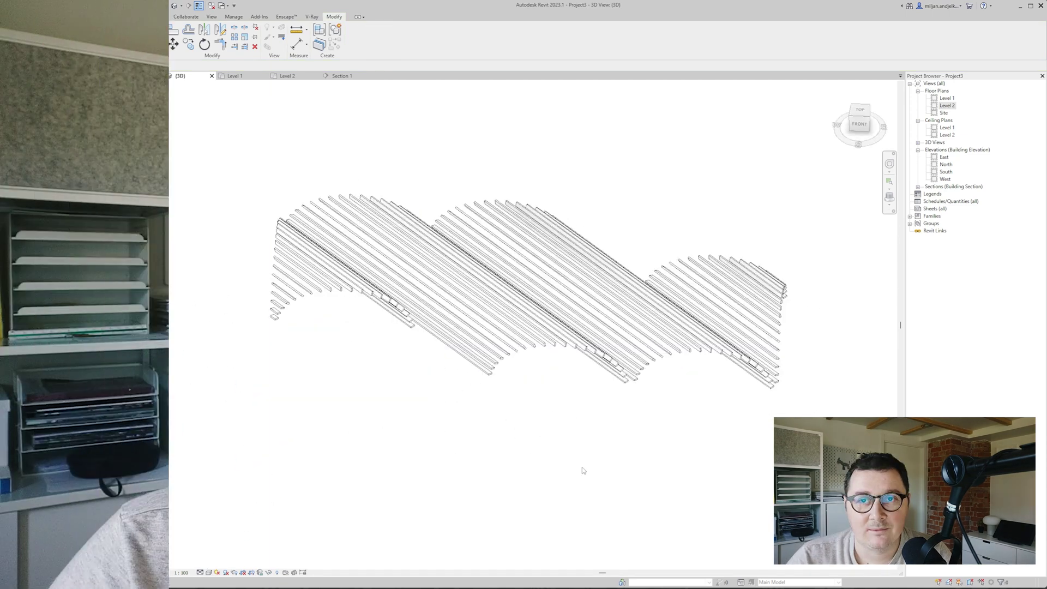